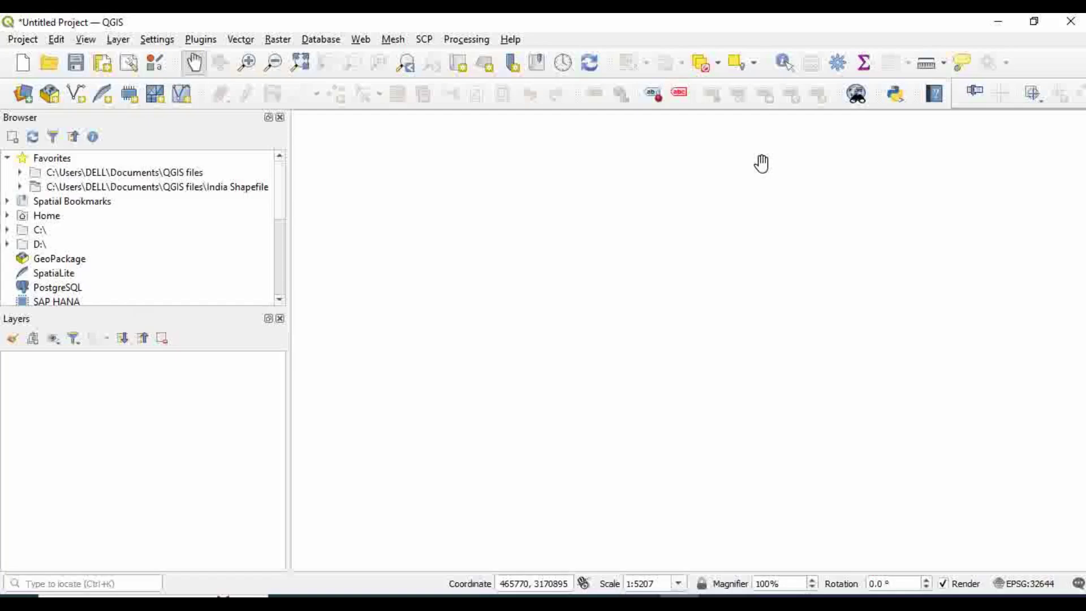
# - Add filled_DEM.tif as a raster layer and pan the map over the DEM
pyautogui.click(119, 40)
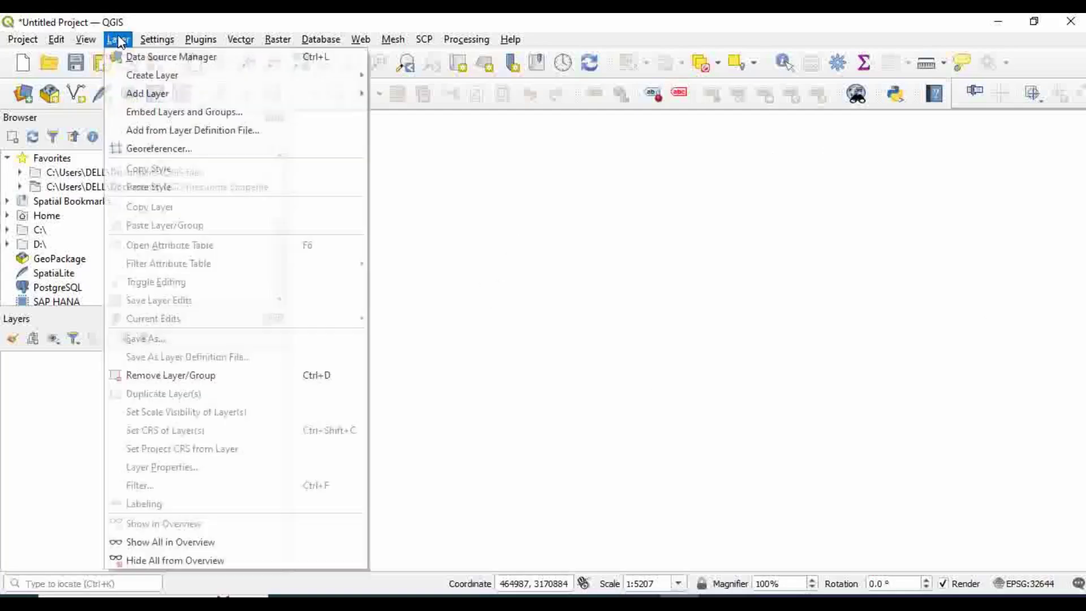
pyautogui.moveTo(153, 100)
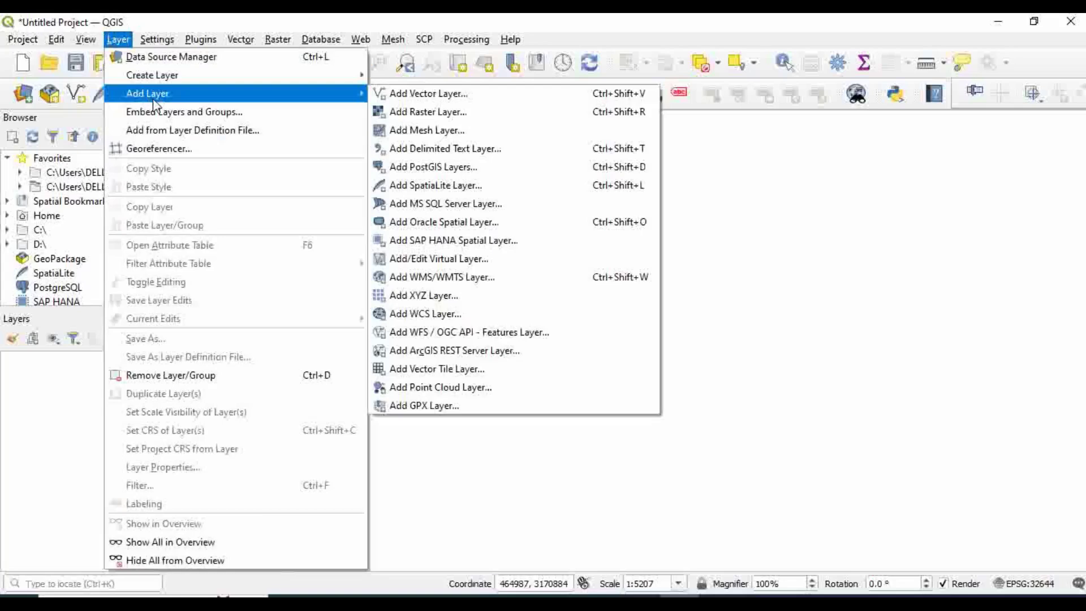
pyautogui.click(418, 112)
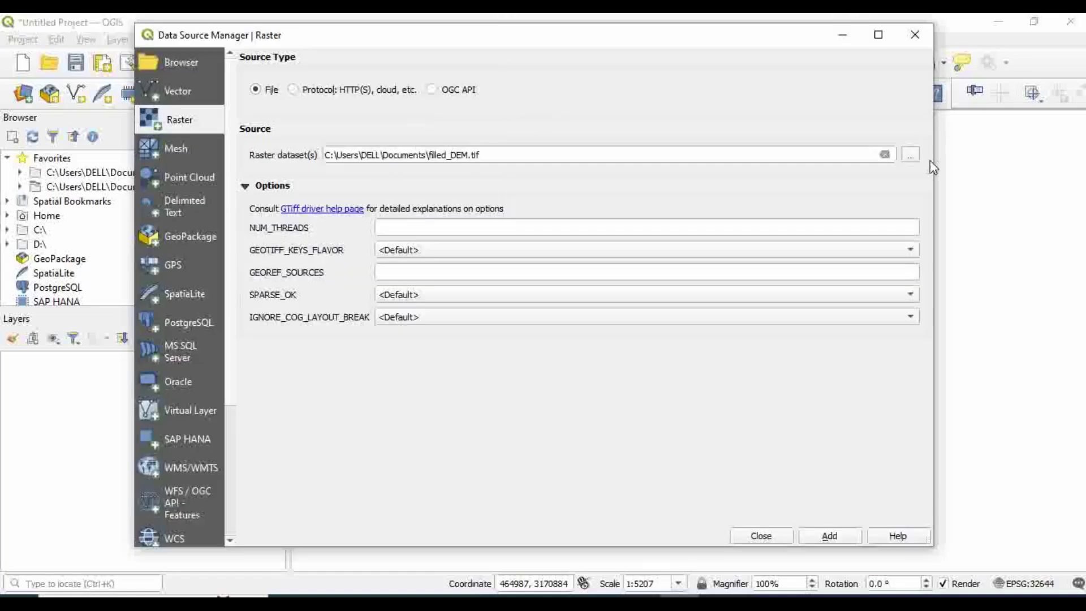
pyautogui.click(911, 156)
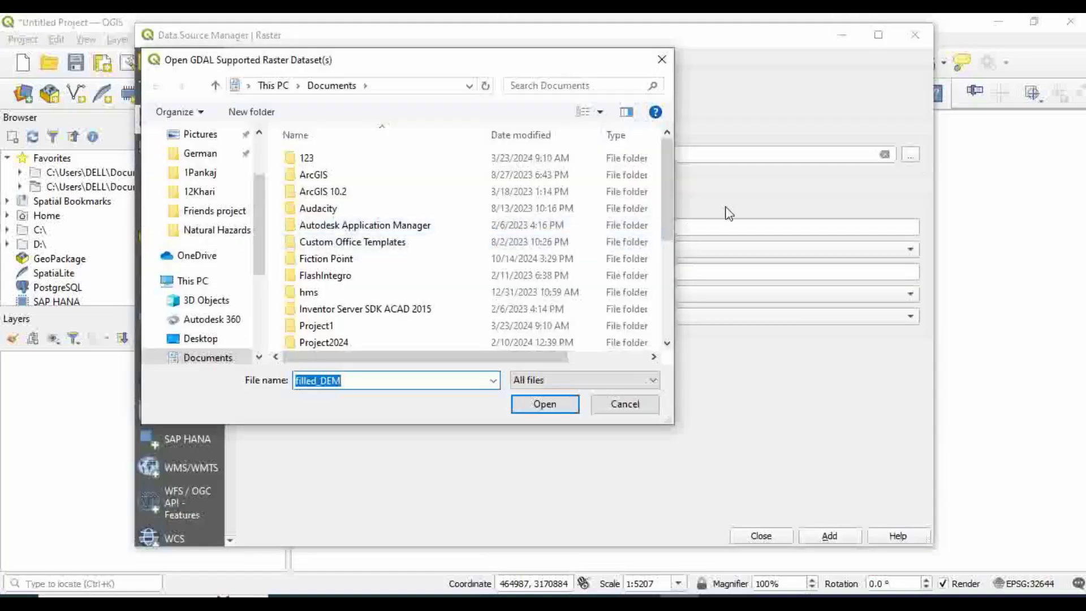
pyautogui.press('Escape')
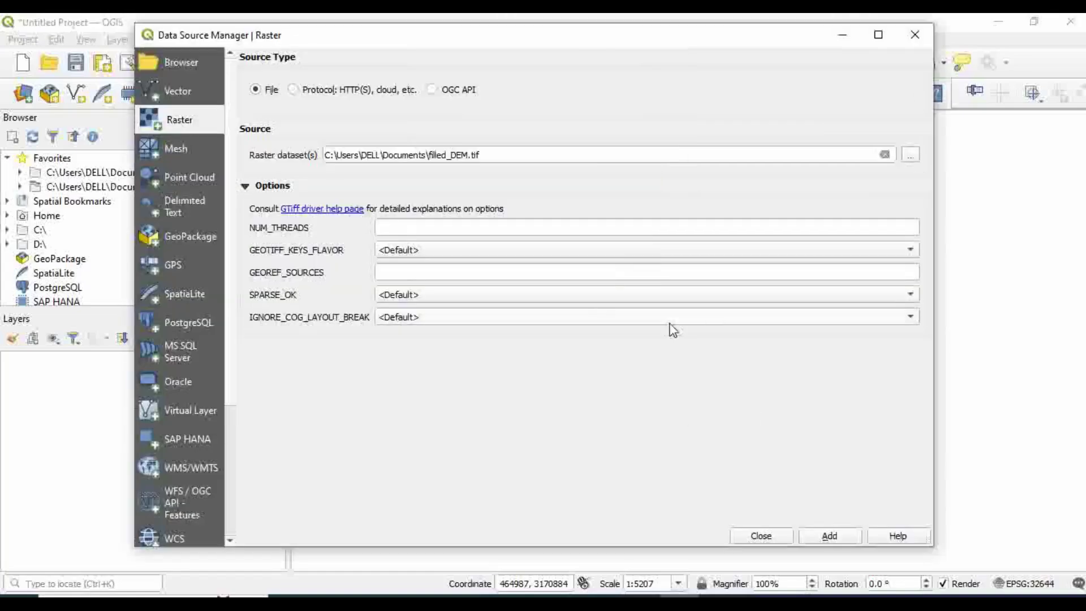
pyautogui.click(827, 539)
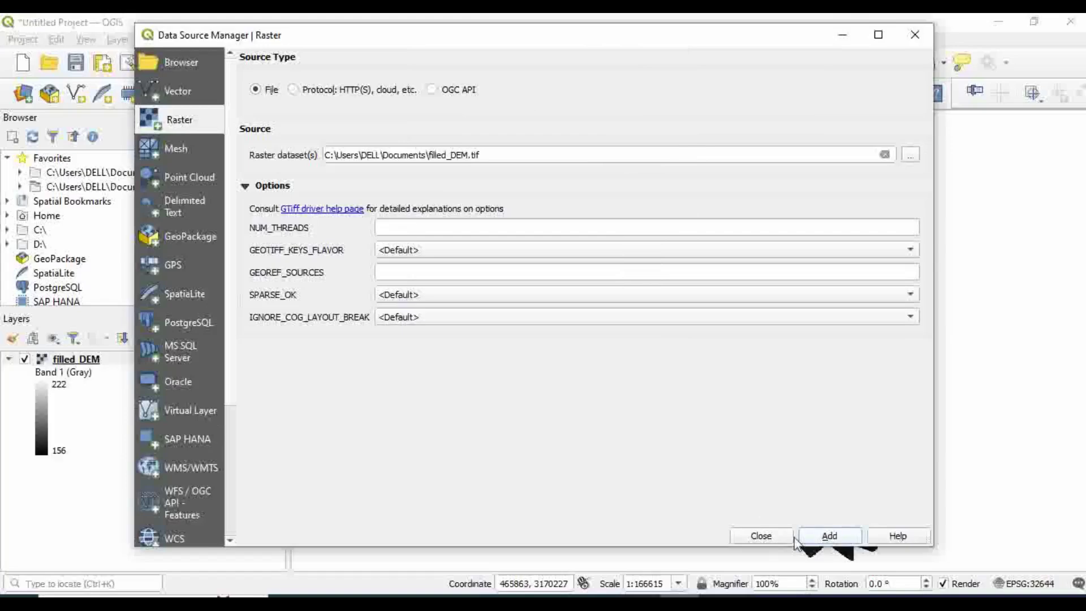
pyautogui.click(760, 536)
pyautogui.moveTo(640, 314); pyautogui.dragTo(601, 368)
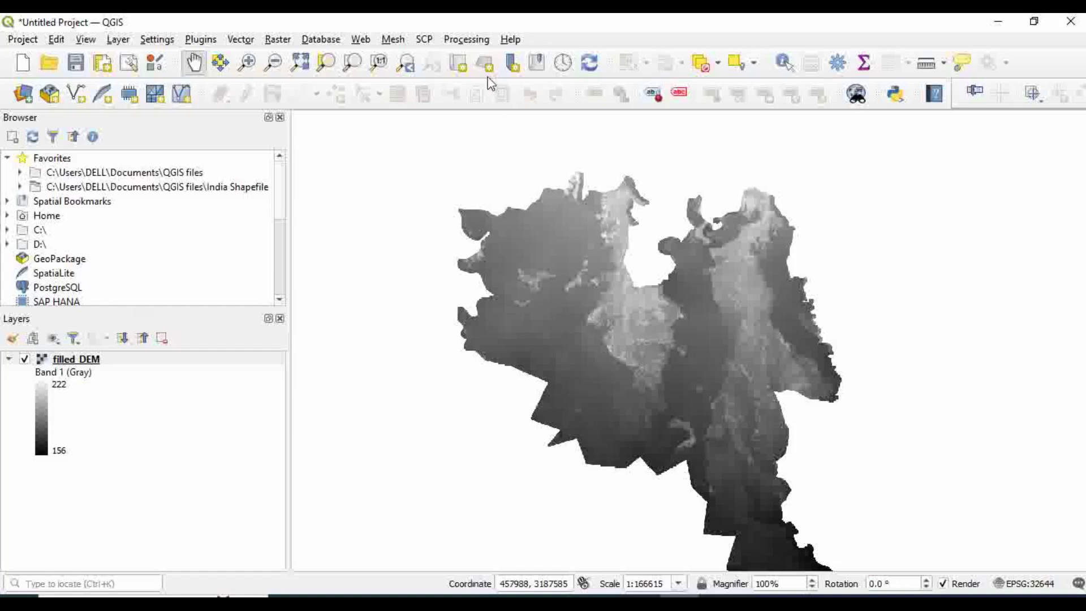
# - Open the Processing Toolbox and filter the algorithms by 'strea'
pyautogui.click(478, 40)
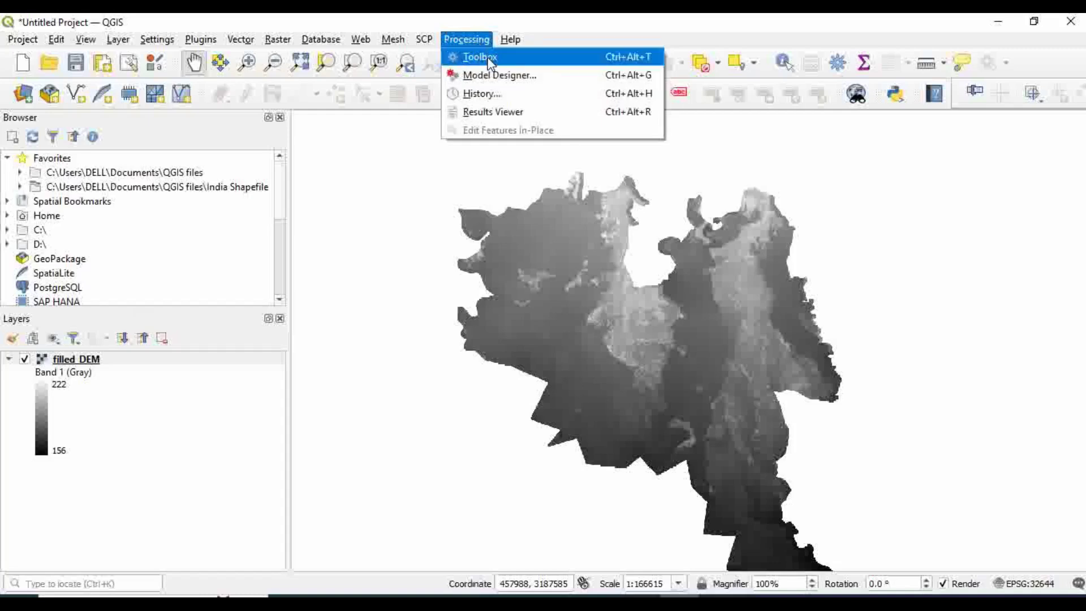
pyautogui.click(489, 62)
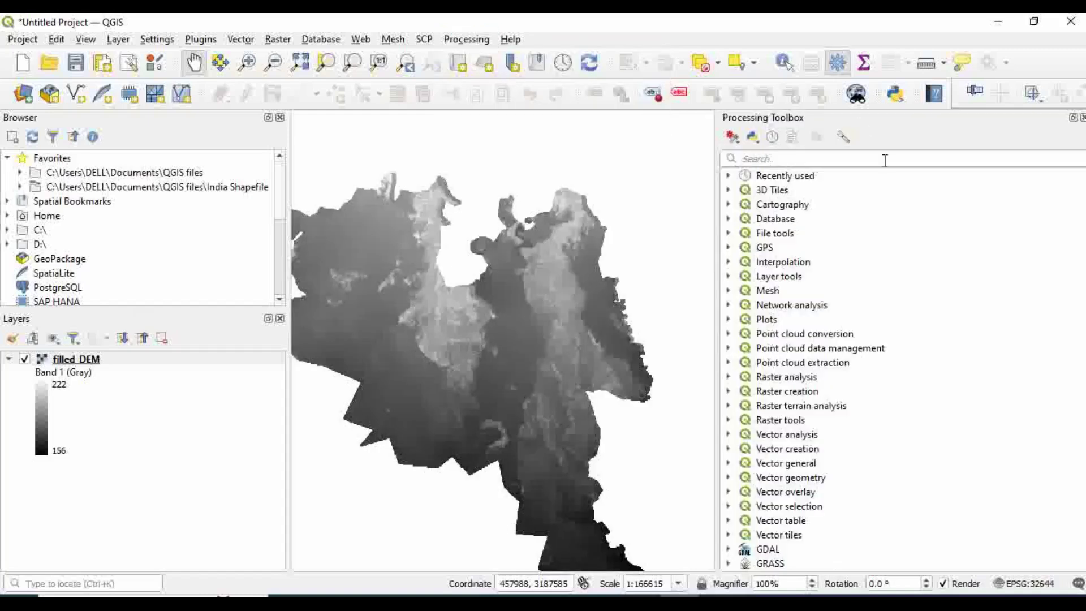
pyautogui.click(798, 159)
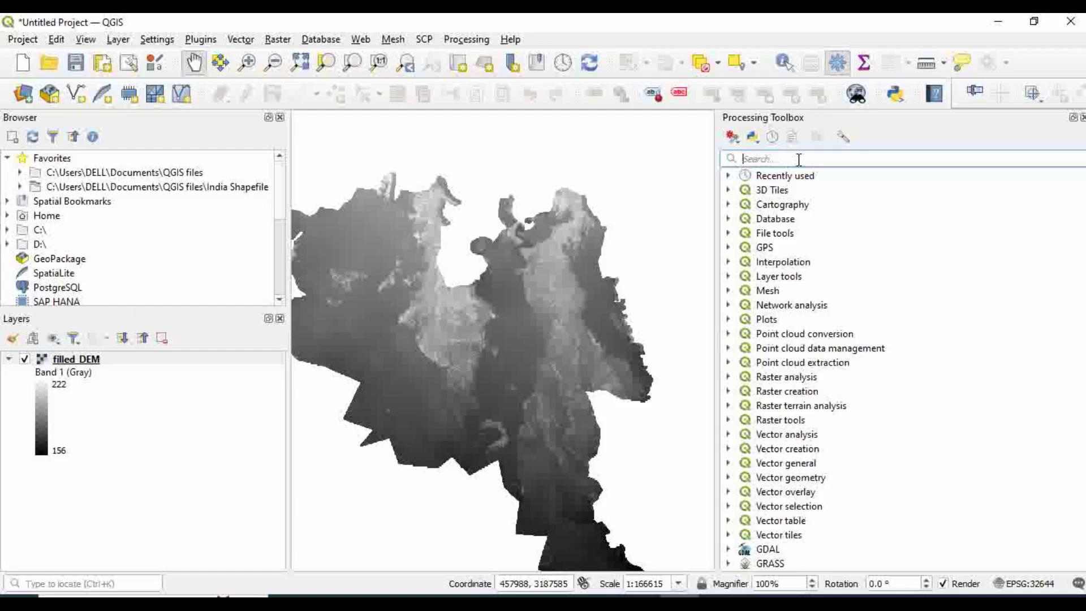
pyautogui.write('strea')
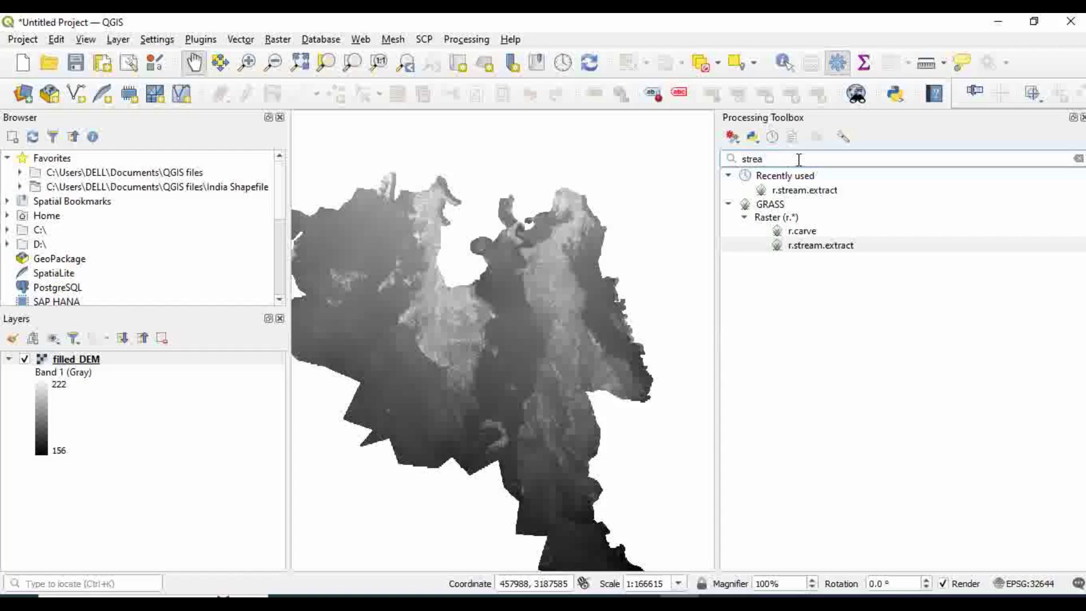
# - Run r.stream.extract on filled_DEM with a minimum flow accumulation of 4000
pyautogui.doubleClick(849, 249)
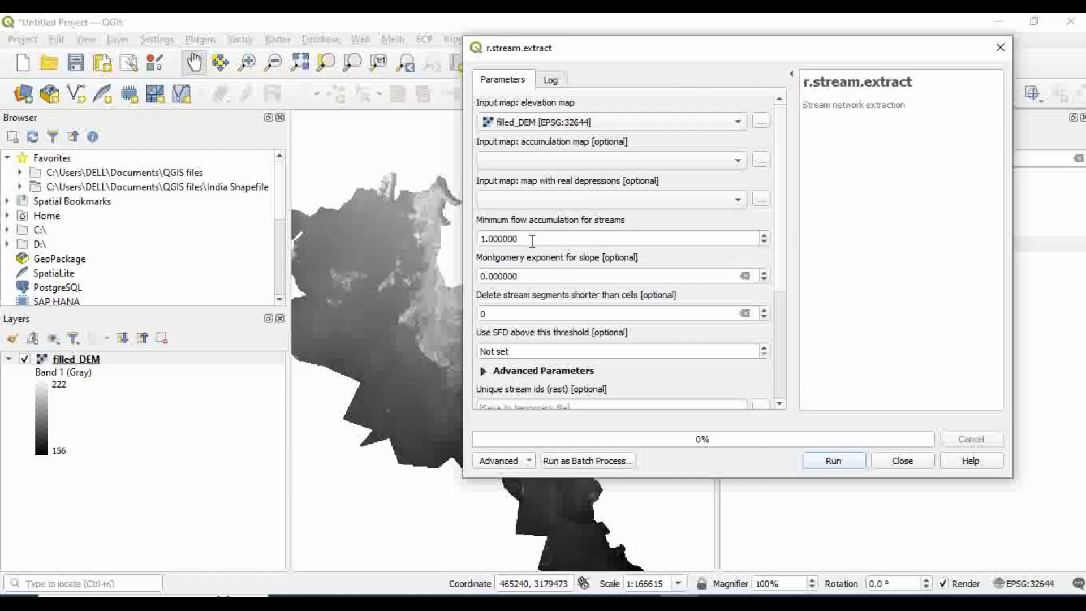
pyautogui.moveTo(532, 241); pyautogui.dragTo(476, 239)
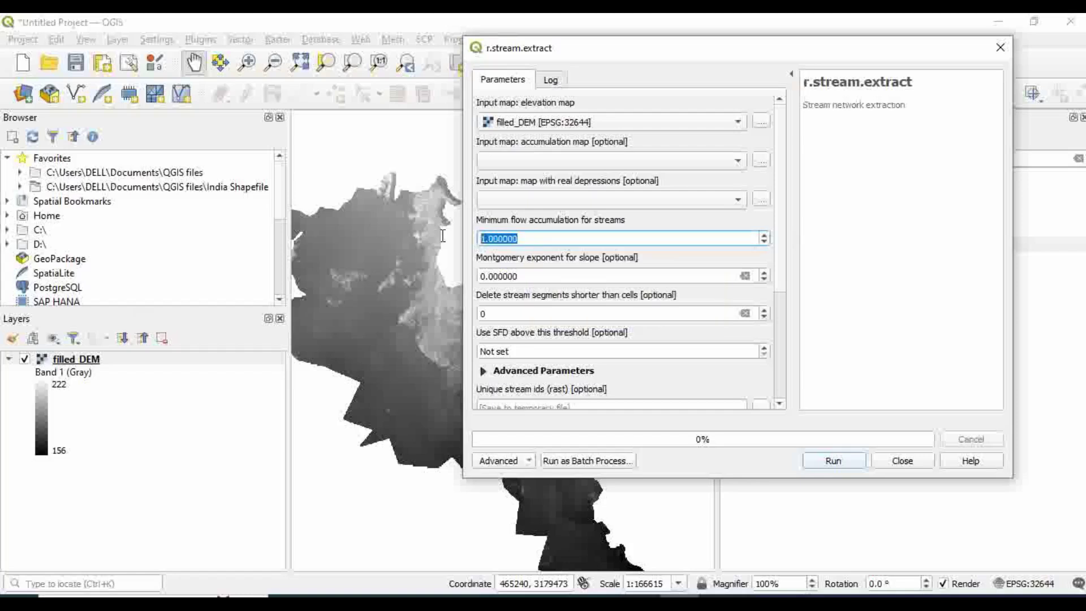
pyautogui.write('4000')
pyautogui.click(834, 461)
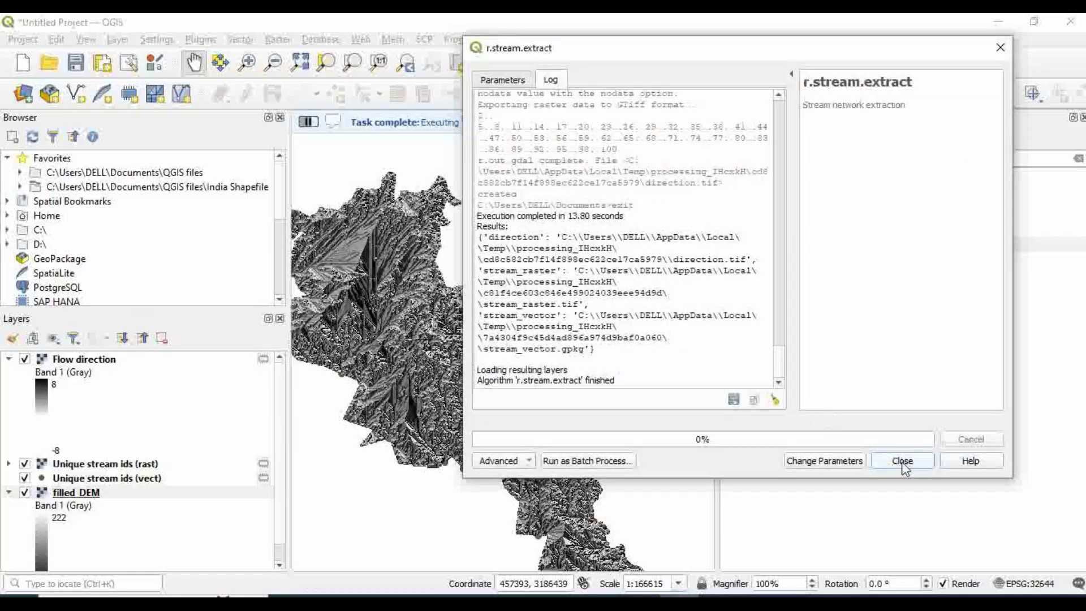
pyautogui.click(902, 462)
# - Hide the Processing Toolbox and the filled_DEM, Unique stream ids (vect) and Flow direction layers
pyautogui.click(9, 358)
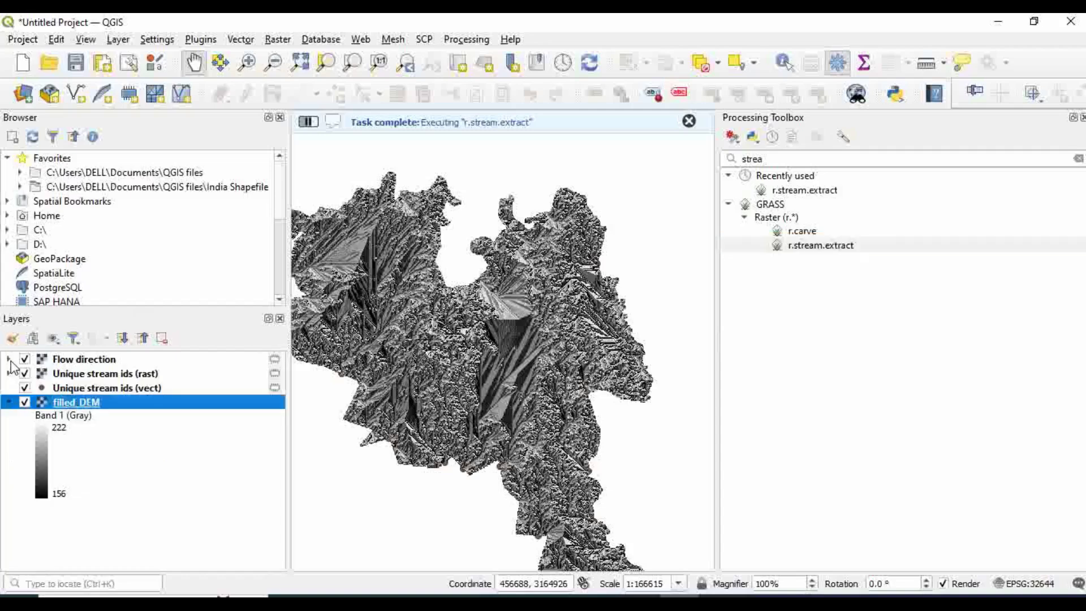
pyautogui.click(1081, 117)
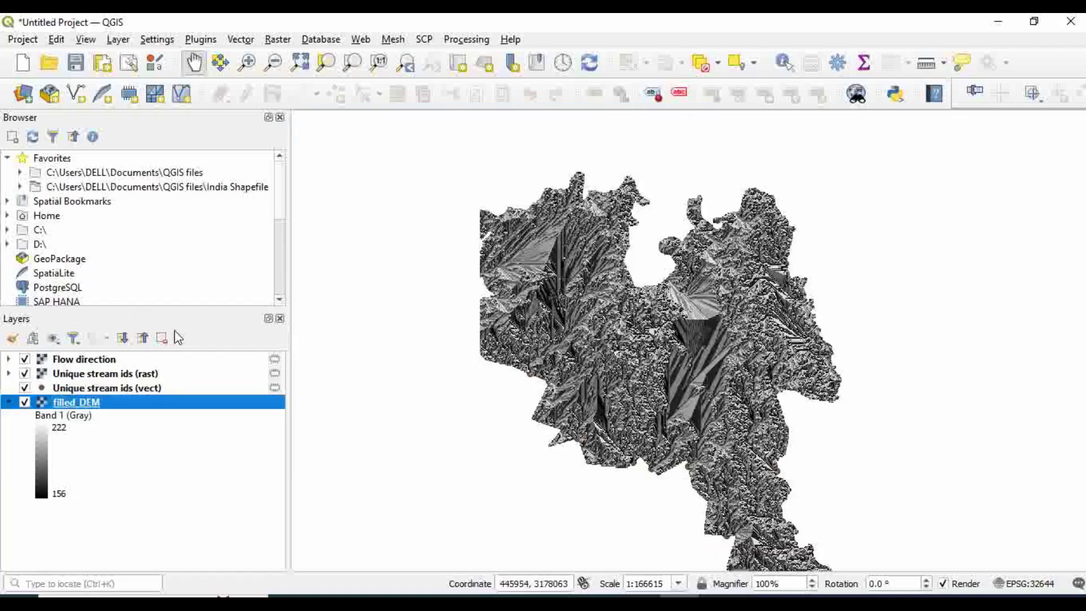
pyautogui.click(25, 403)
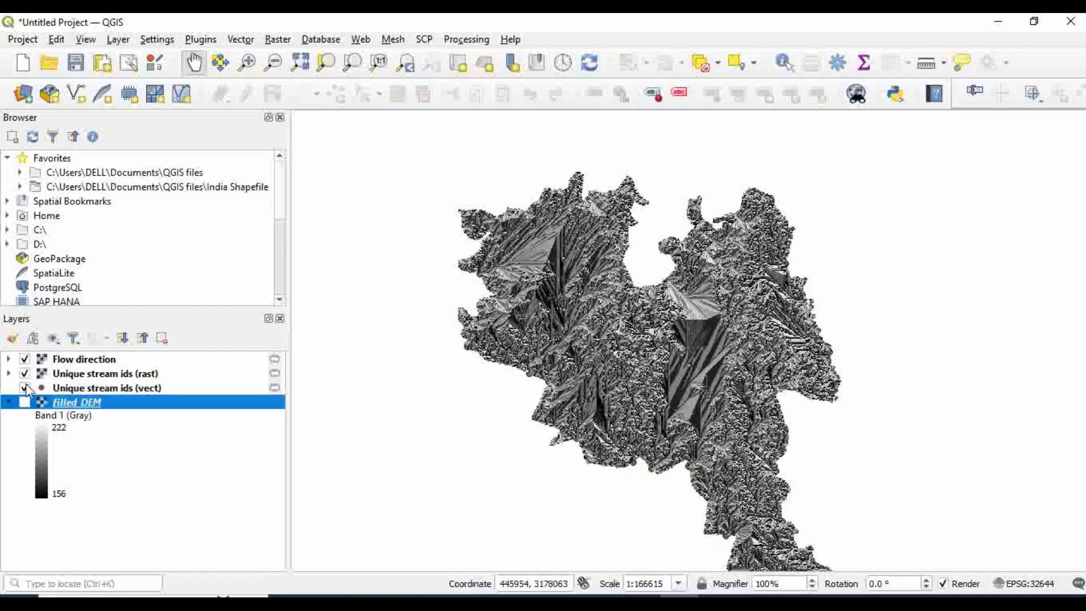
pyautogui.click(25, 388)
pyautogui.click(25, 360)
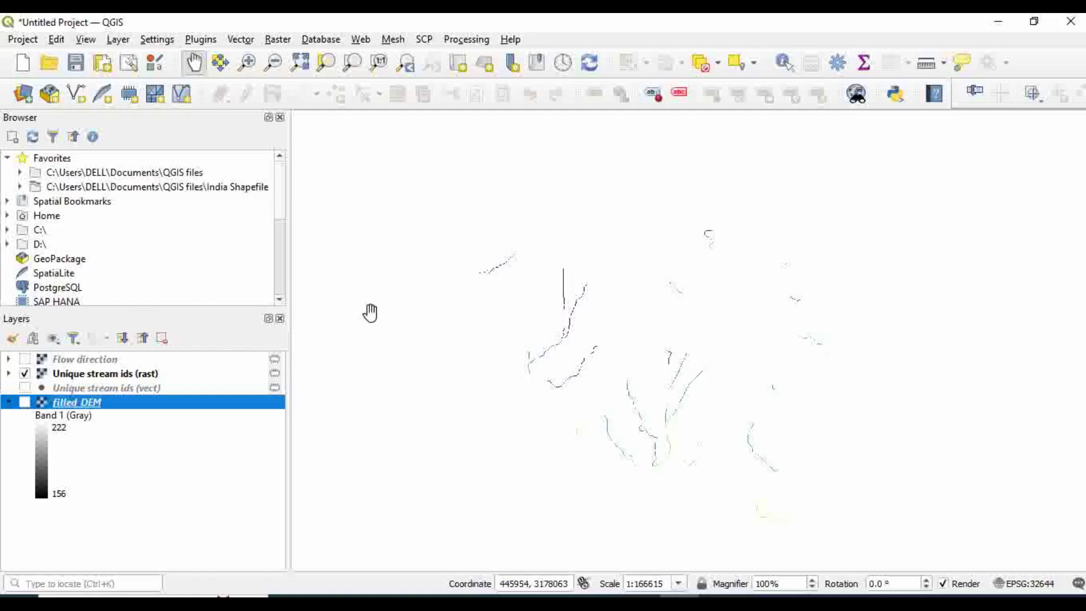
# - Zoom and pan the map to frame the extracted stream network
pyautogui.scroll(2, 686, 339)
pyautogui.scroll(-2, 691, 341)
pyautogui.moveTo(690, 341); pyautogui.dragTo(664, 386)
pyautogui.scroll(3, 673, 383)
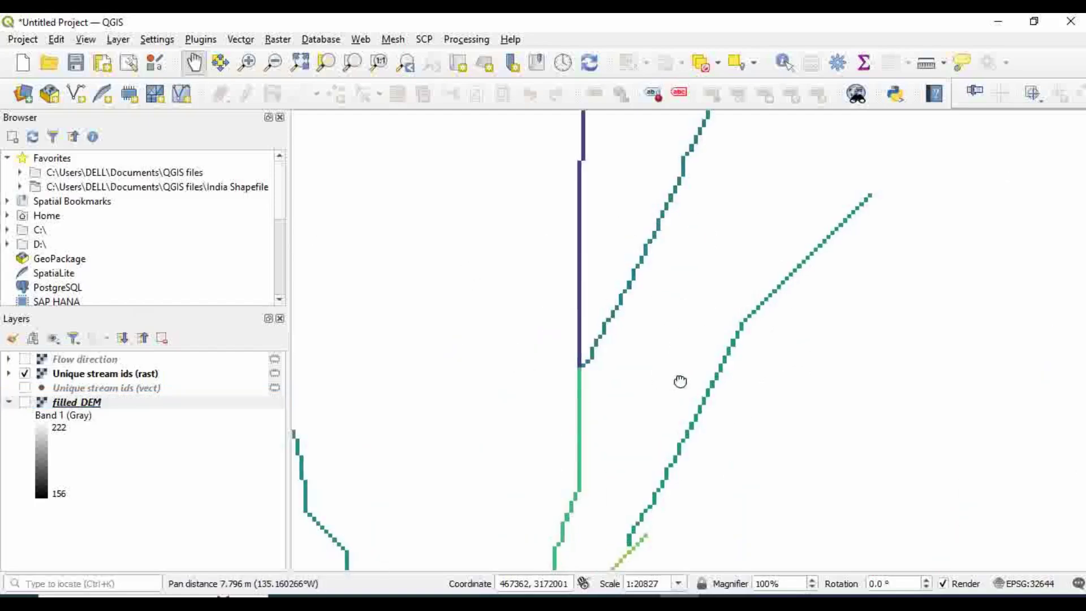
pyautogui.scroll(-4, 694, 319)
pyautogui.scroll(3, 608, 320)
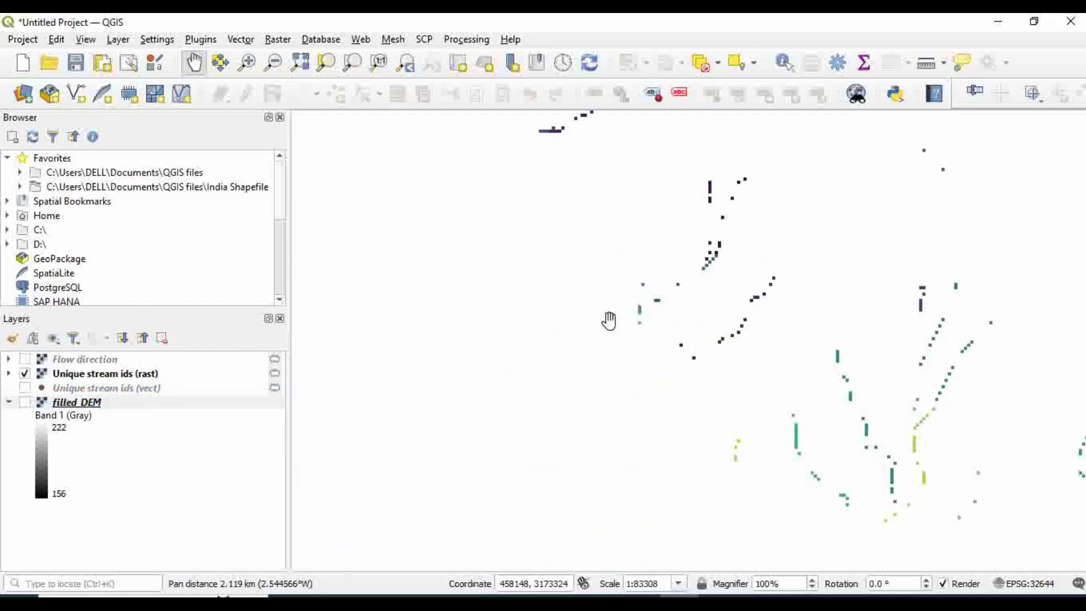
pyautogui.scroll(-4, 596, 337)
pyautogui.moveTo(611, 324); pyautogui.dragTo(611, 334)
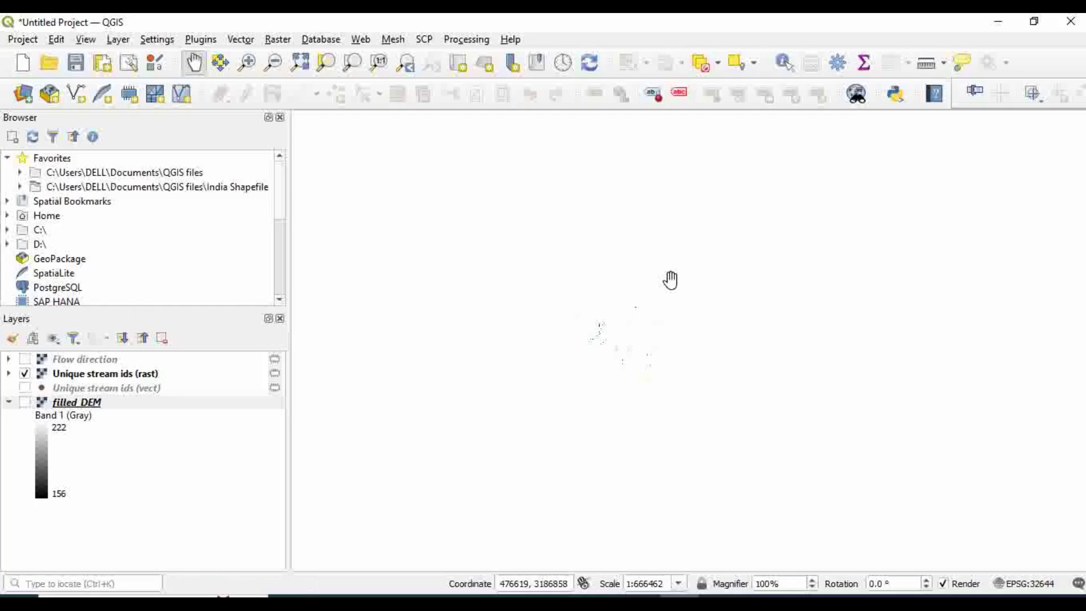
pyautogui.scroll(1, 621, 328)
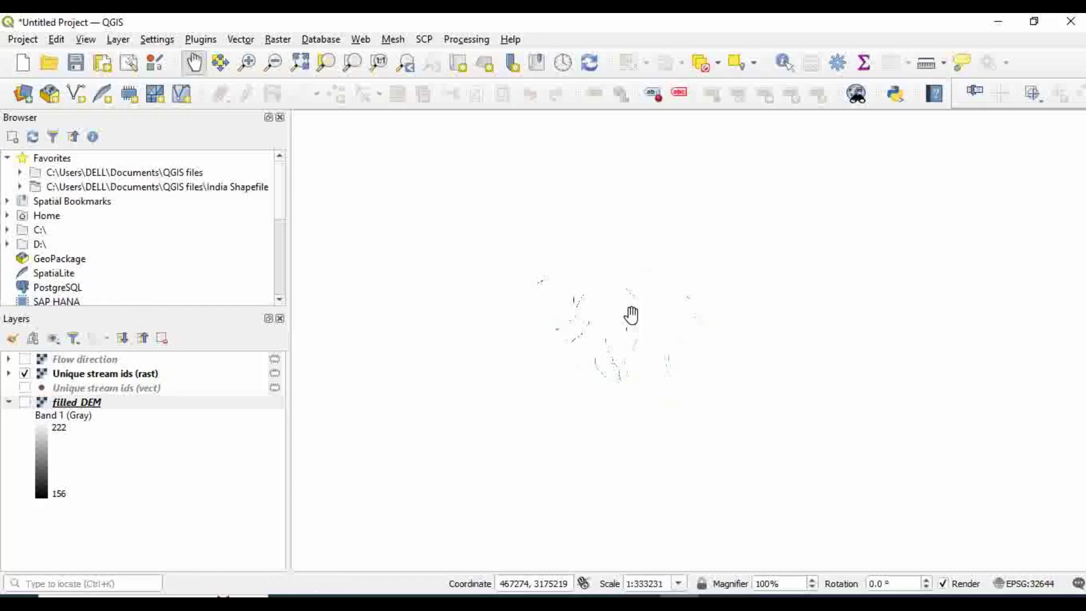
pyautogui.scroll(2, 607, 328)
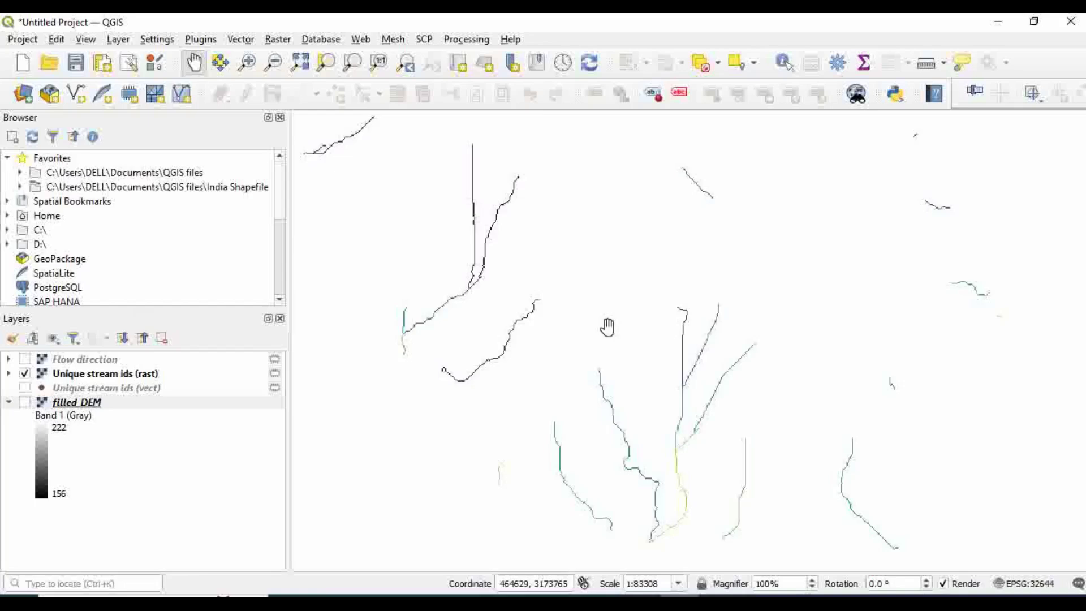
pyautogui.scroll(-1, 607, 326)
pyautogui.moveTo(607, 327)
pyautogui.mouseDown()
pyautogui.moveTo(618, 315)
pyautogui.moveTo(609, 320)
pyautogui.mouseUp()
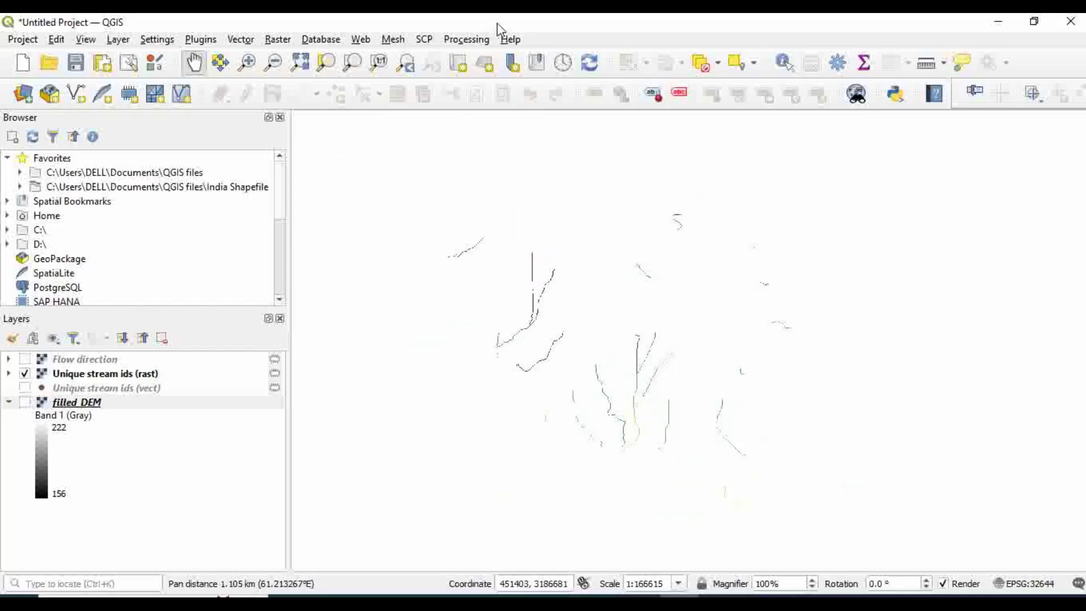
pyautogui.click(466, 39)
# - Replace the toolbox search with 'grow di' and open the r.grow.distance algorithm
pyautogui.click(475, 55)
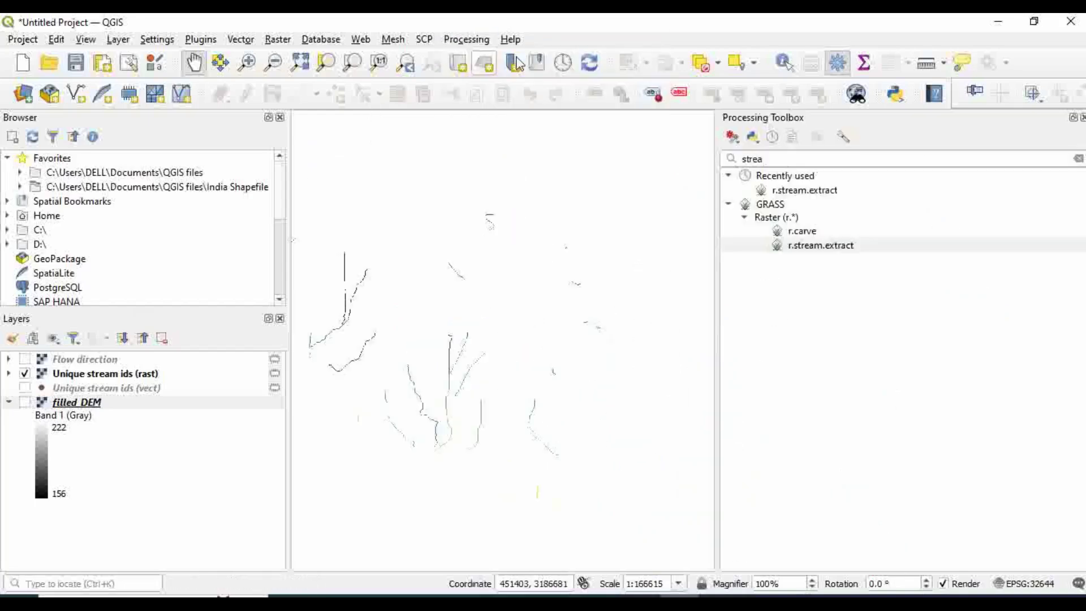
pyautogui.click(850, 158)
pyautogui.doubleClick(851, 158)
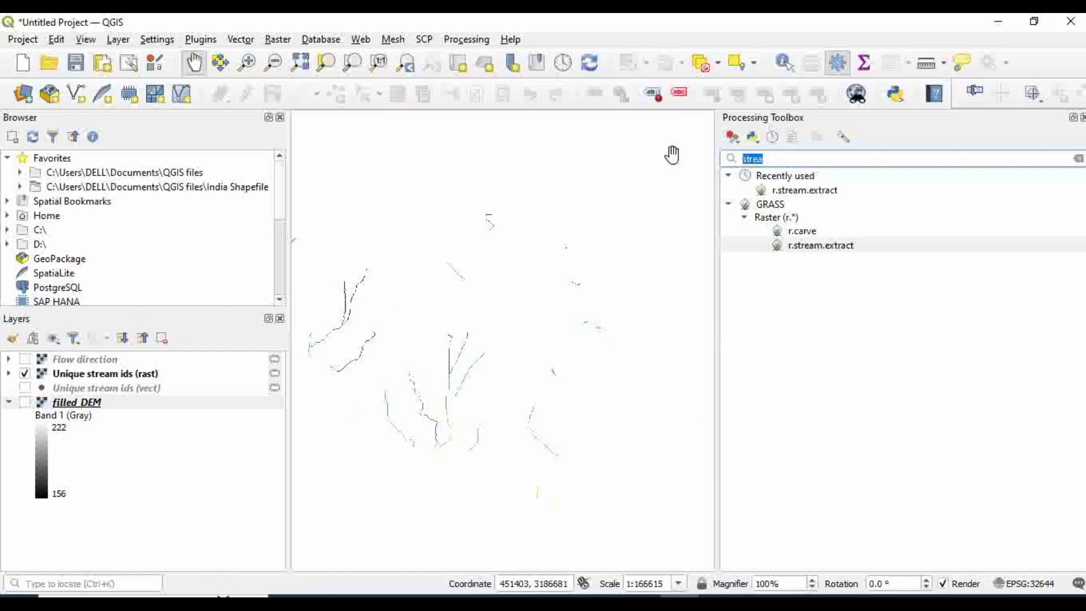
pyautogui.press('BackSpace')
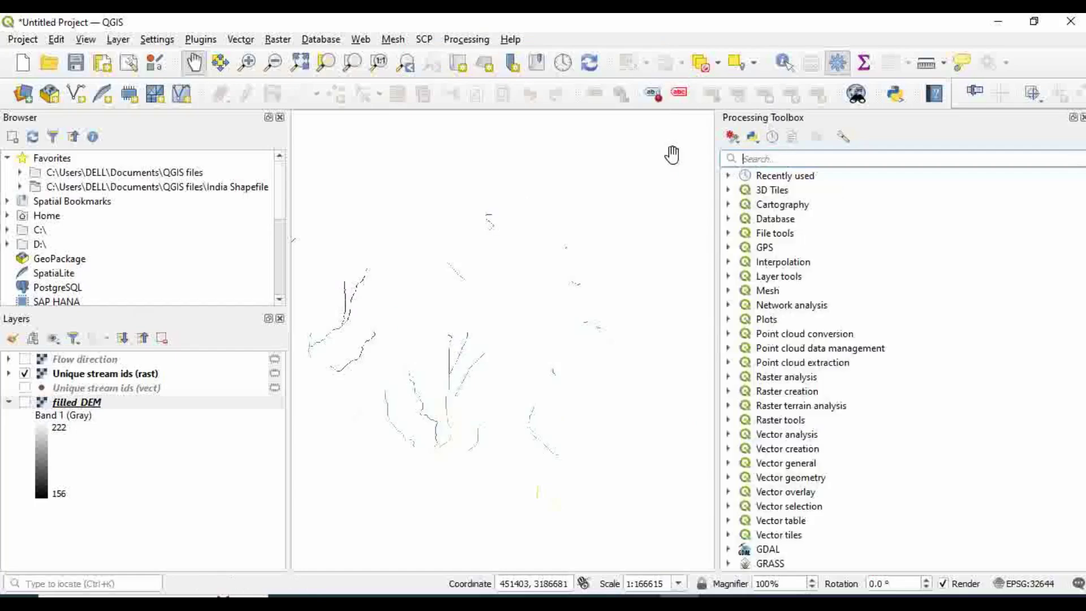
pyautogui.write('grp')
pyautogui.press('BackSpace')
pyautogui.press('BackSpace')
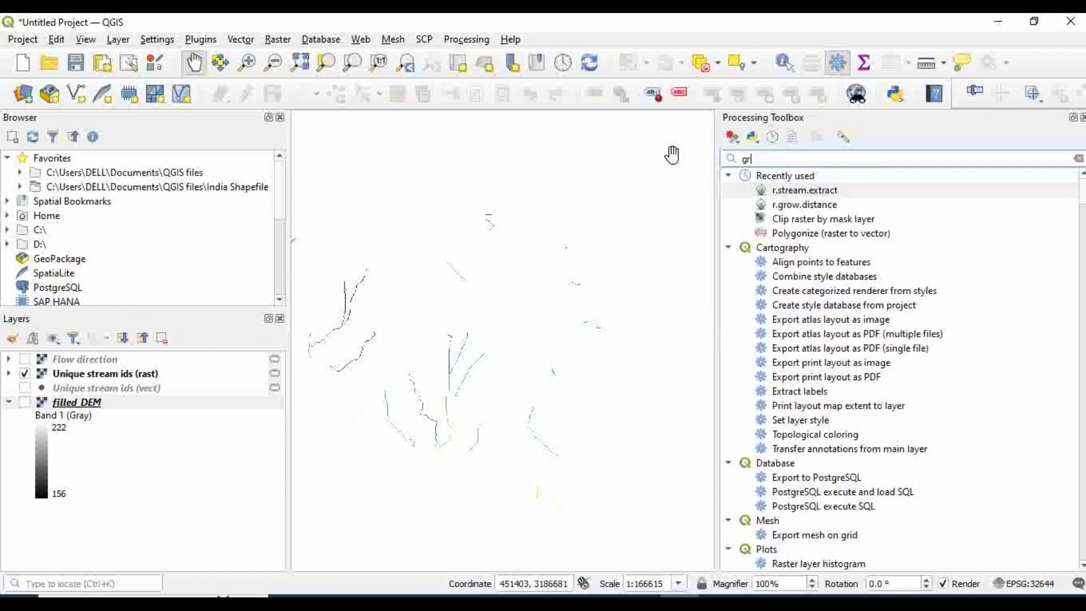
pyautogui.write('row')
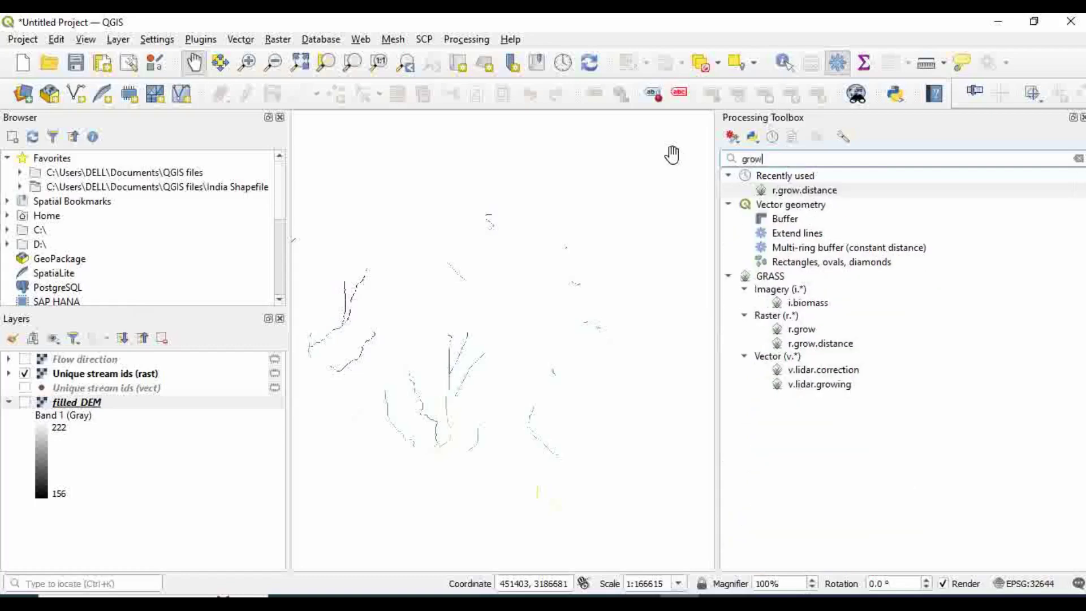
pyautogui.write(' di')
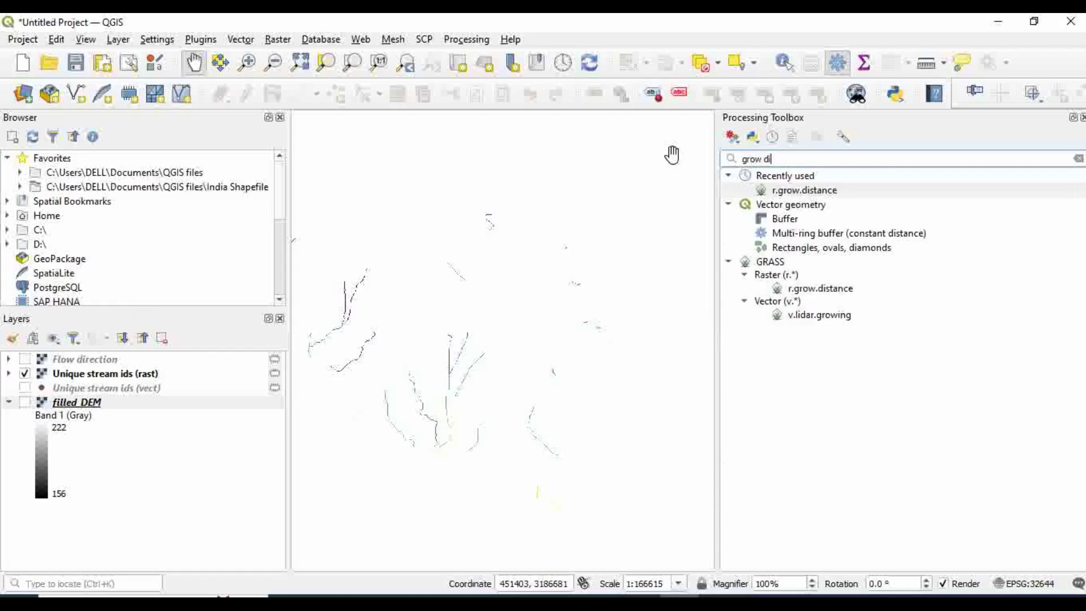
pyautogui.doubleClick(830, 192)
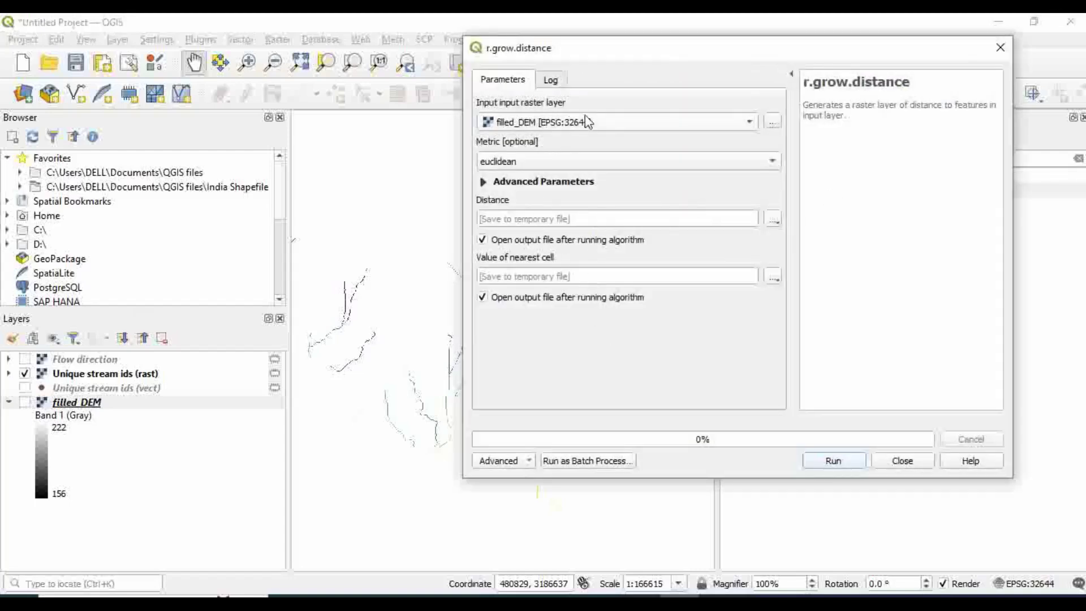
# - Run r.grow.distance with Unique stream ids (rast) as the input raster layer
pyautogui.click(705, 127)
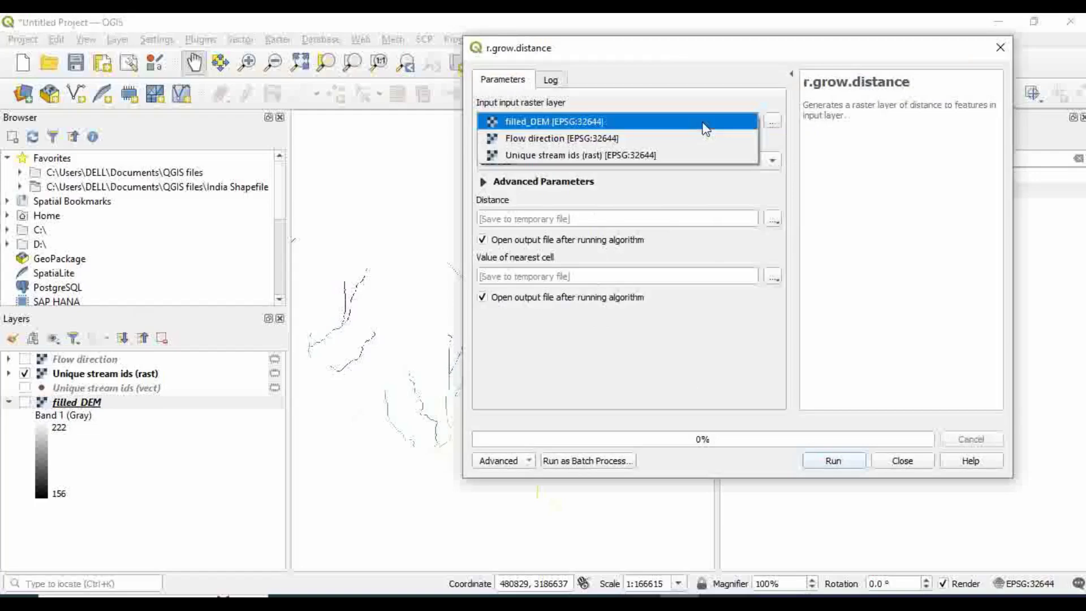
pyautogui.click(661, 156)
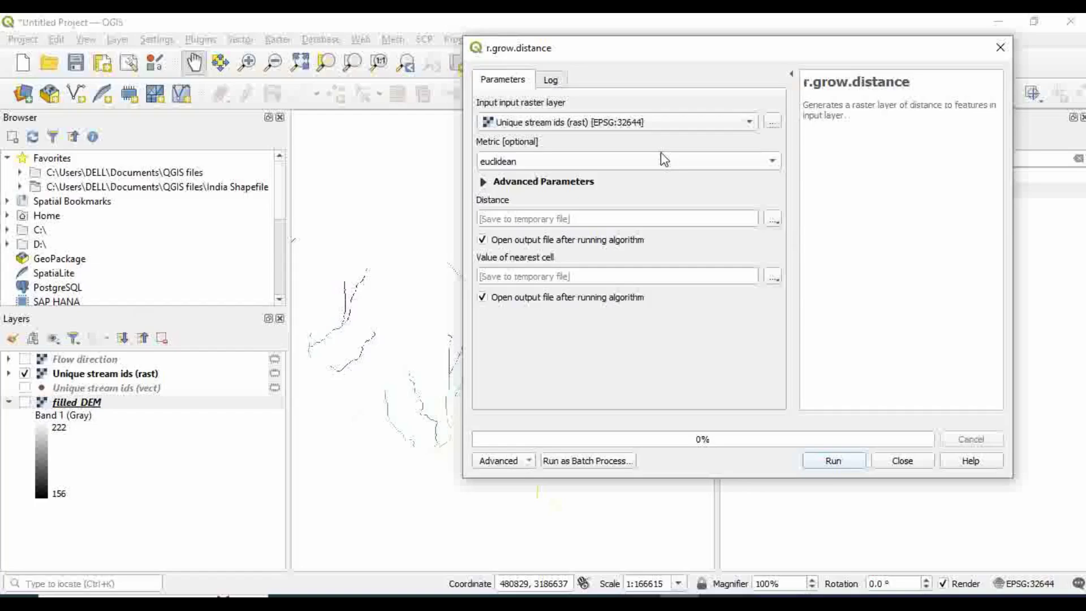
pyautogui.click(834, 460)
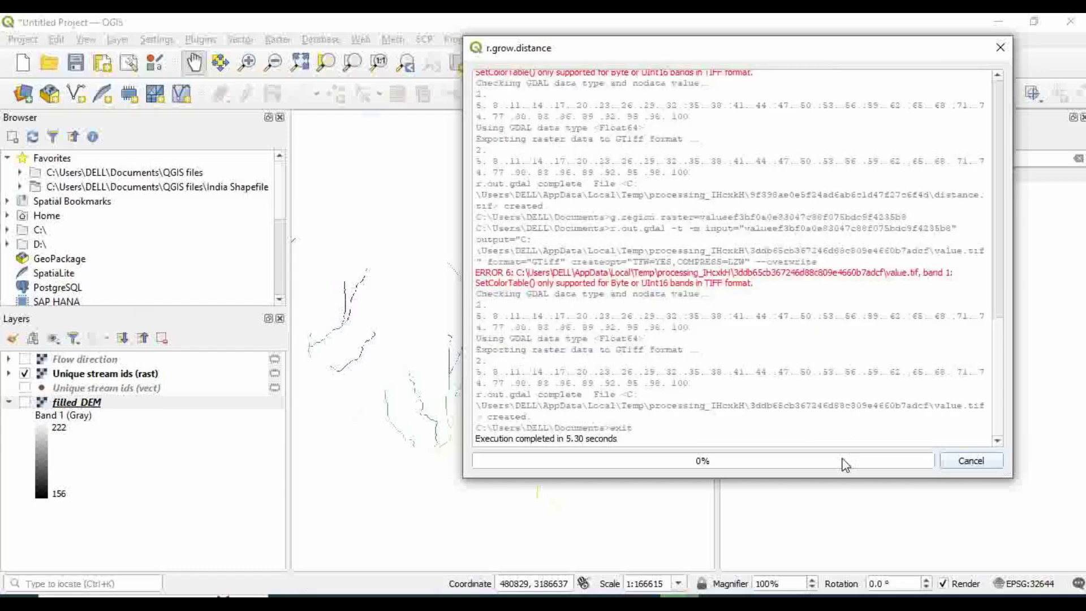
pyautogui.click(899, 461)
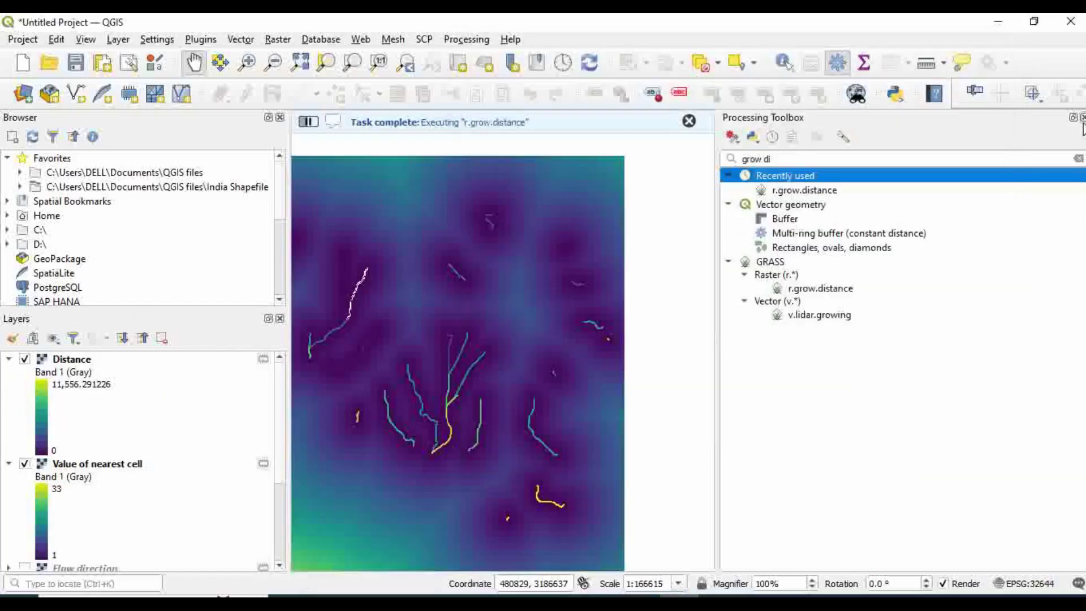
# - Close the Processing Toolbox and hide the Value of nearest cell layer
pyautogui.click(1082, 118)
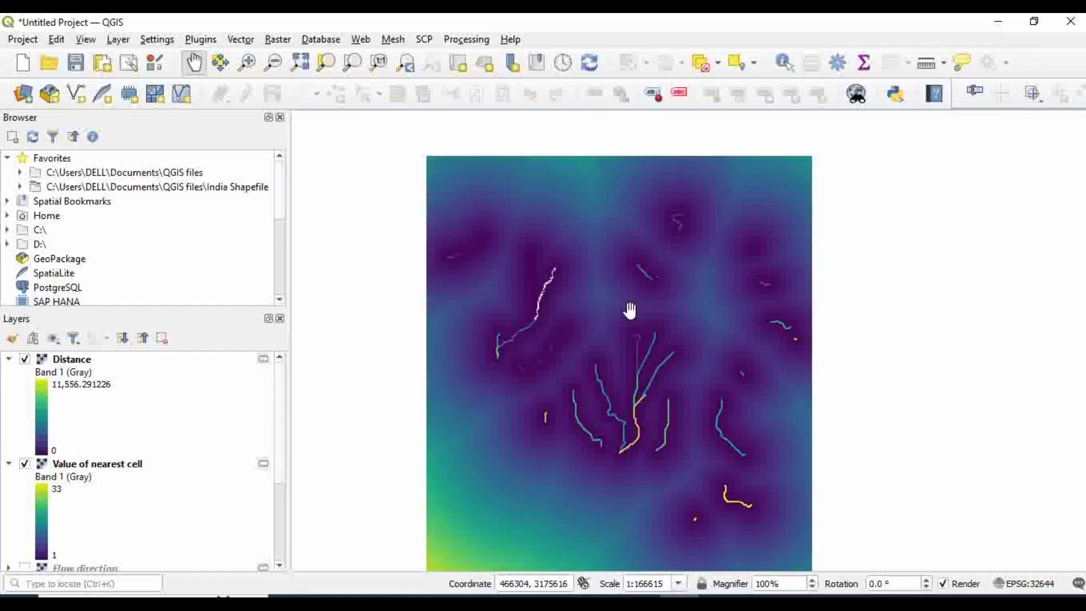
pyautogui.click(9, 463)
pyautogui.click(24, 464)
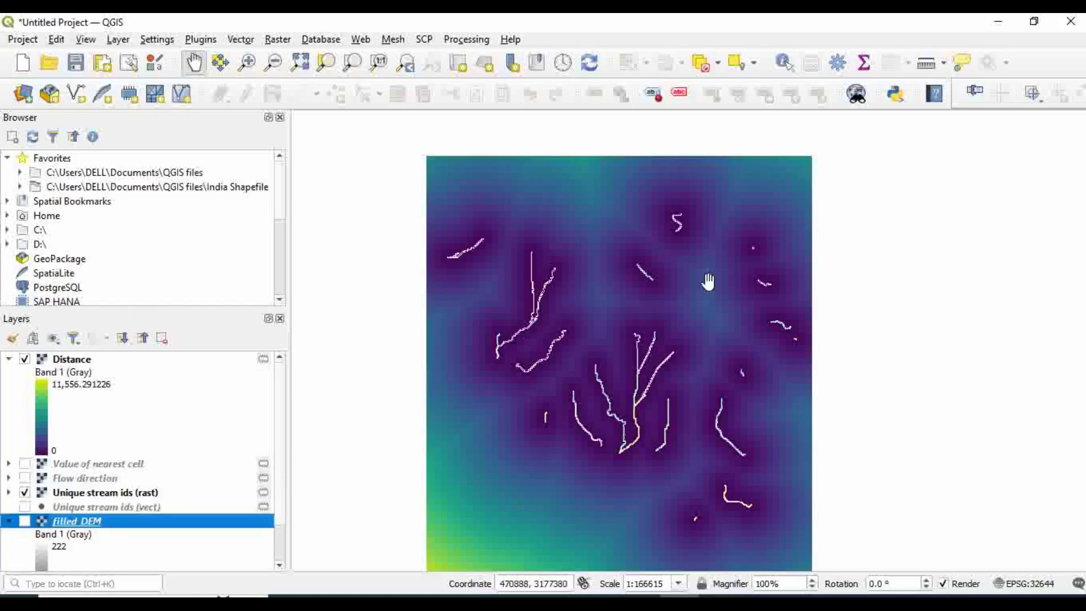
# - Zoom in on the stream cells over the Distance raster
pyautogui.scroll(4, 586, 344)
pyautogui.scroll(-3, 645, 290)
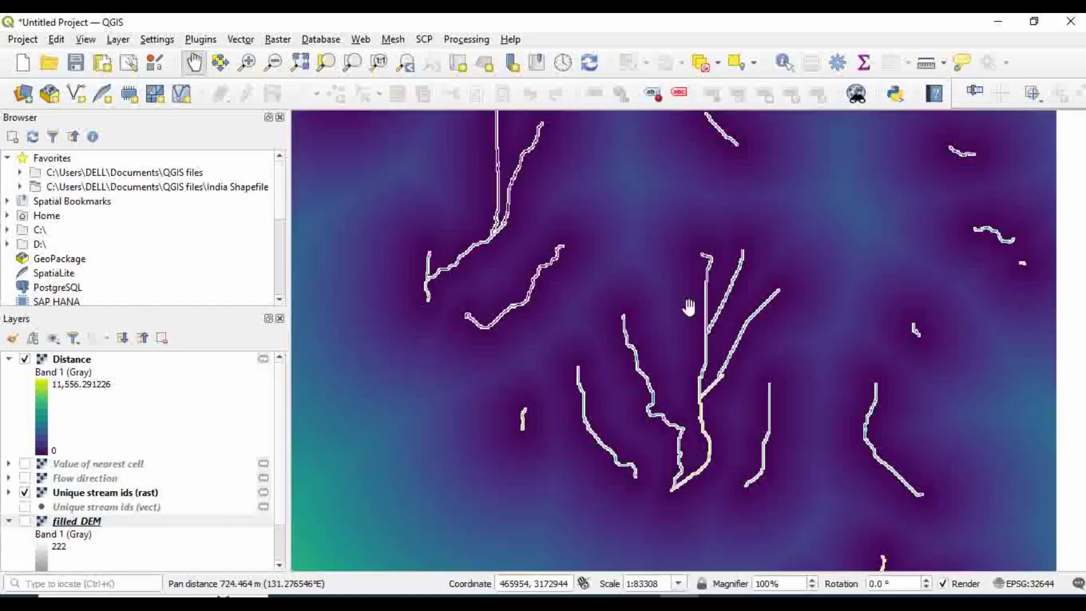
pyautogui.scroll(2, 718, 317)
pyautogui.scroll(-2, 718, 320)
pyautogui.scroll(-2, 718, 320)
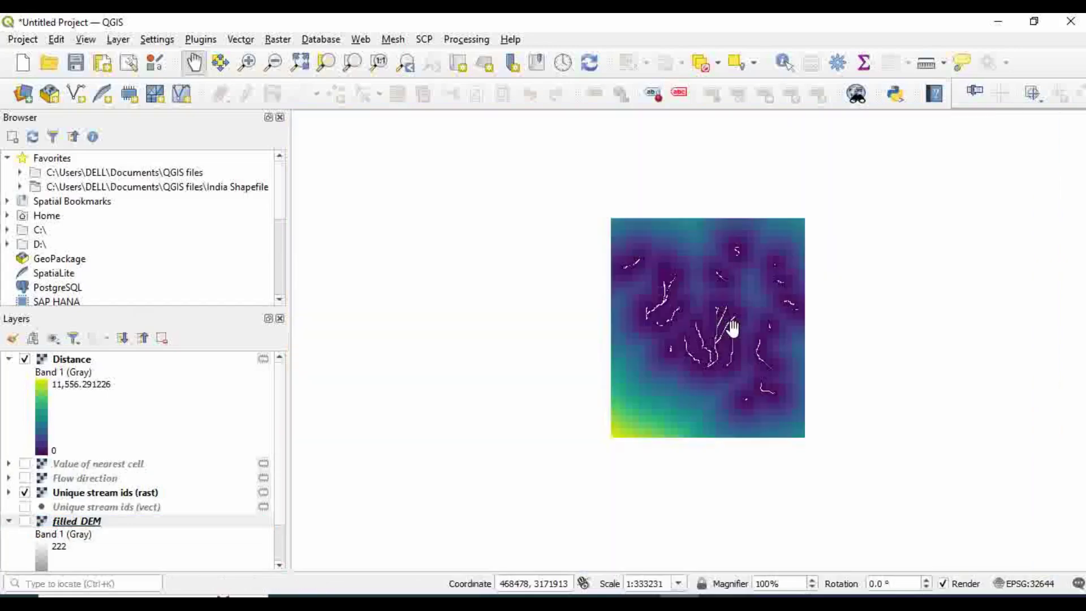
pyautogui.scroll(2, 731, 324)
pyautogui.scroll(2, 689, 312)
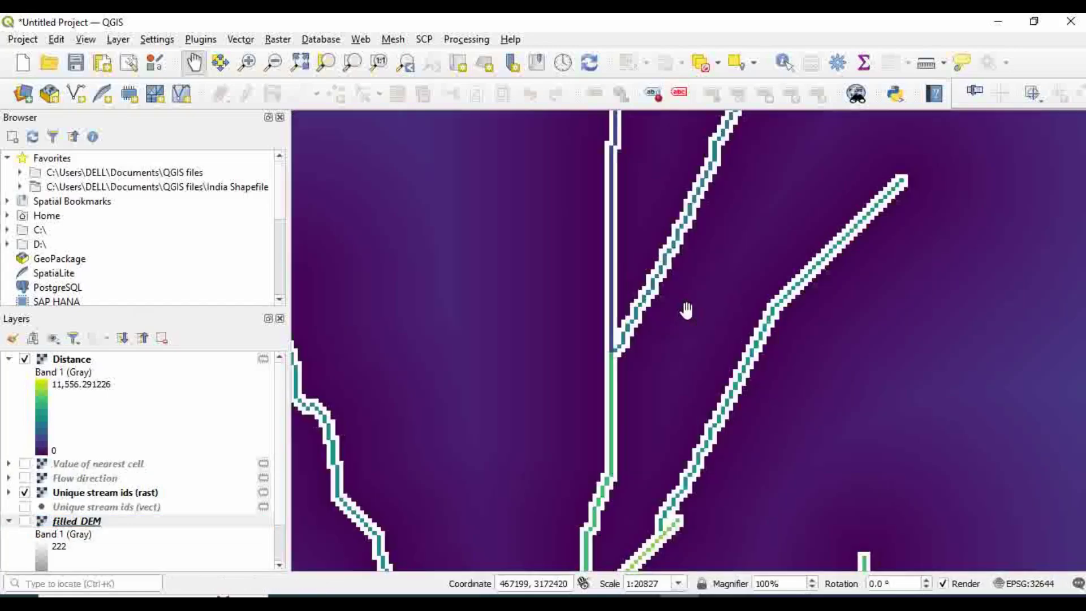
pyautogui.scroll(-2, 678, 305)
pyautogui.scroll(2, 671, 306)
pyautogui.scroll(2, 641, 328)
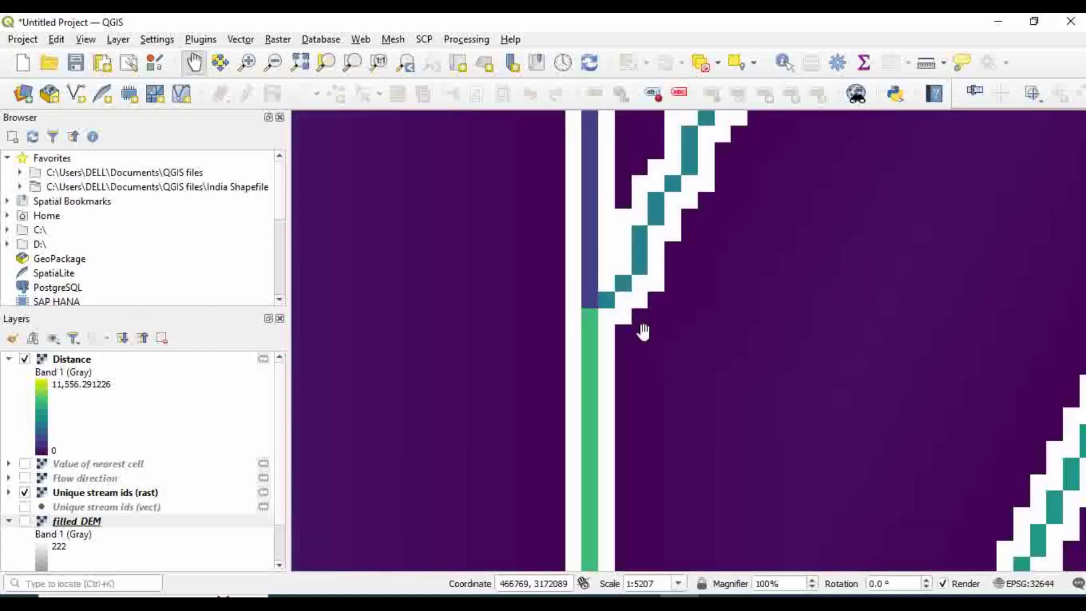
pyautogui.scroll(2, 591, 342)
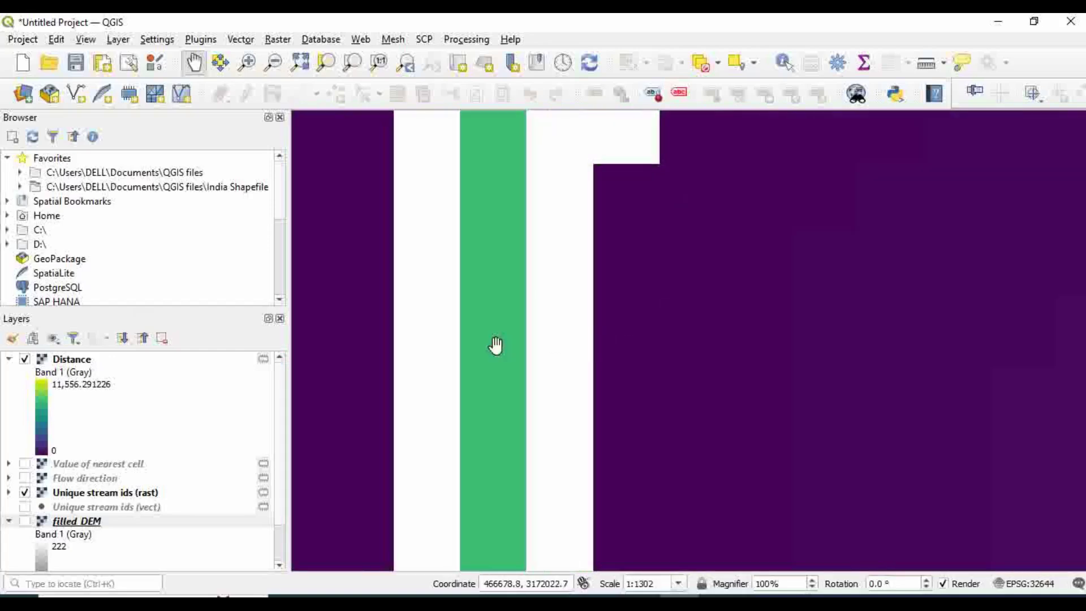
pyautogui.scroll(-1, 499, 355)
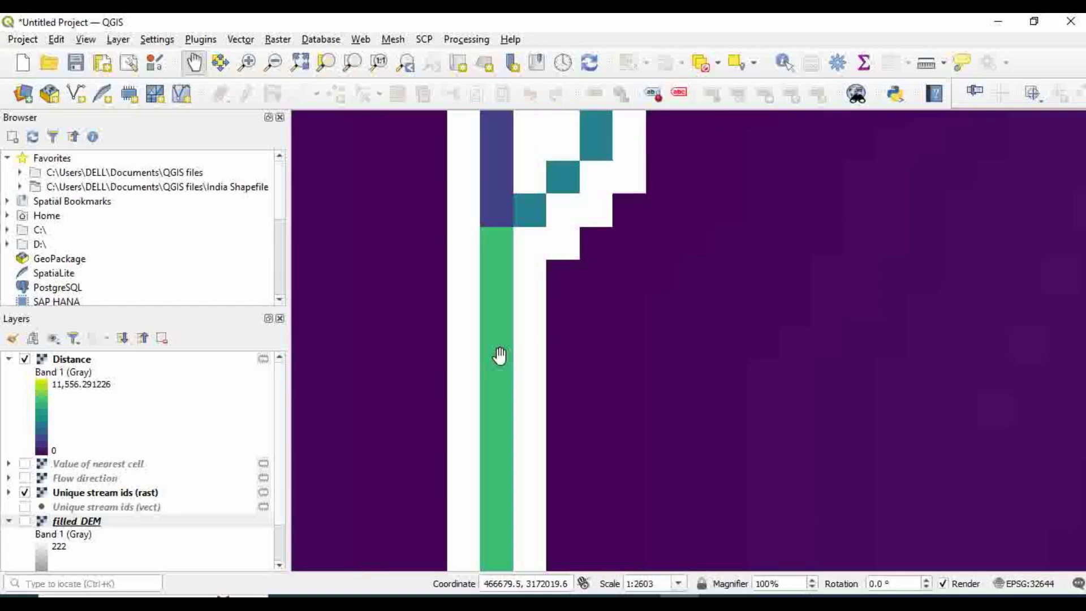
pyautogui.scroll(-1, 500, 355)
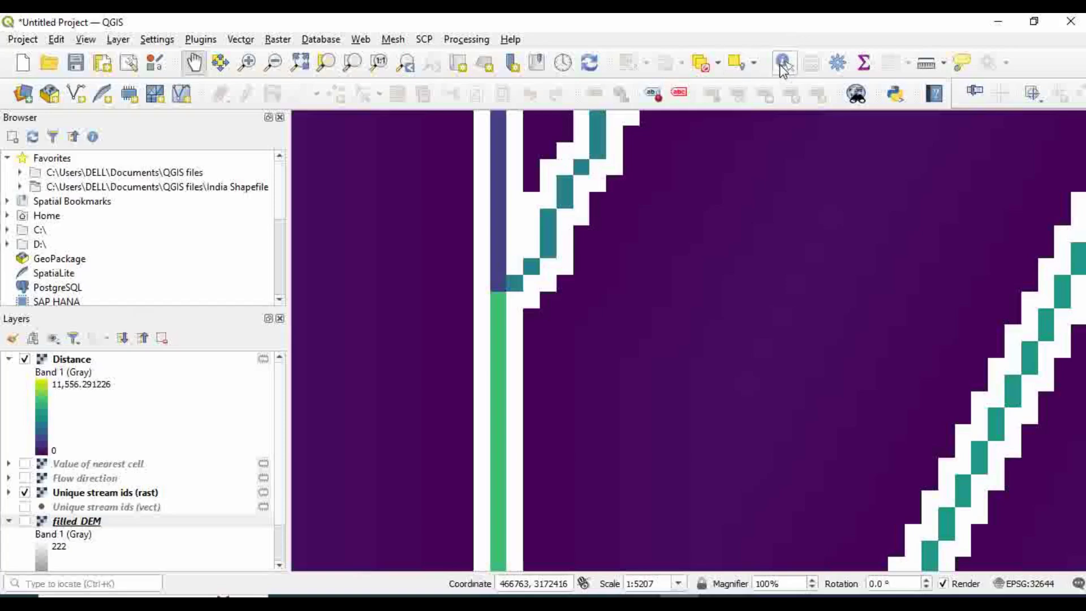
# - With Identify Features on the Distance layer, read the value 0 on a stream cell
pyautogui.click(784, 65)
pyautogui.click(500, 400)
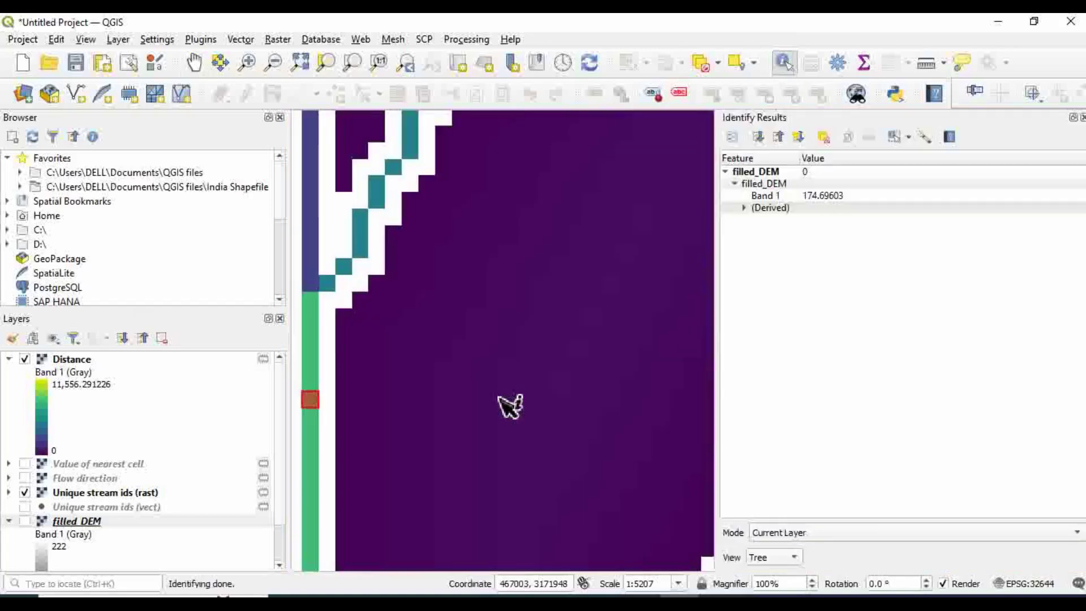
pyautogui.click(74, 360)
pyautogui.scroll(-2, 422, 349)
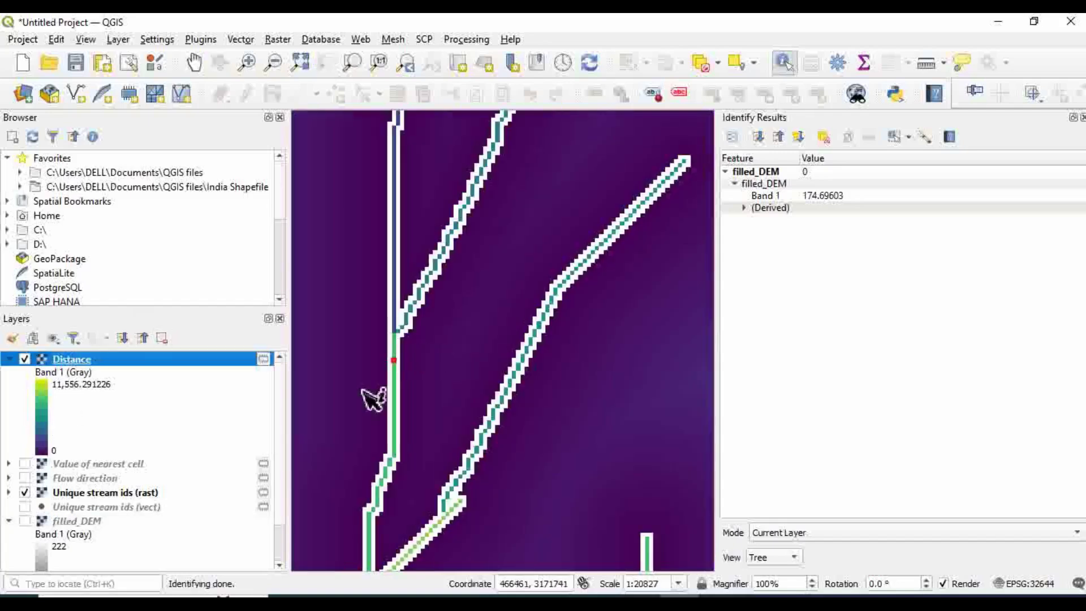
pyautogui.scroll(2, 398, 370)
pyautogui.click(389, 337)
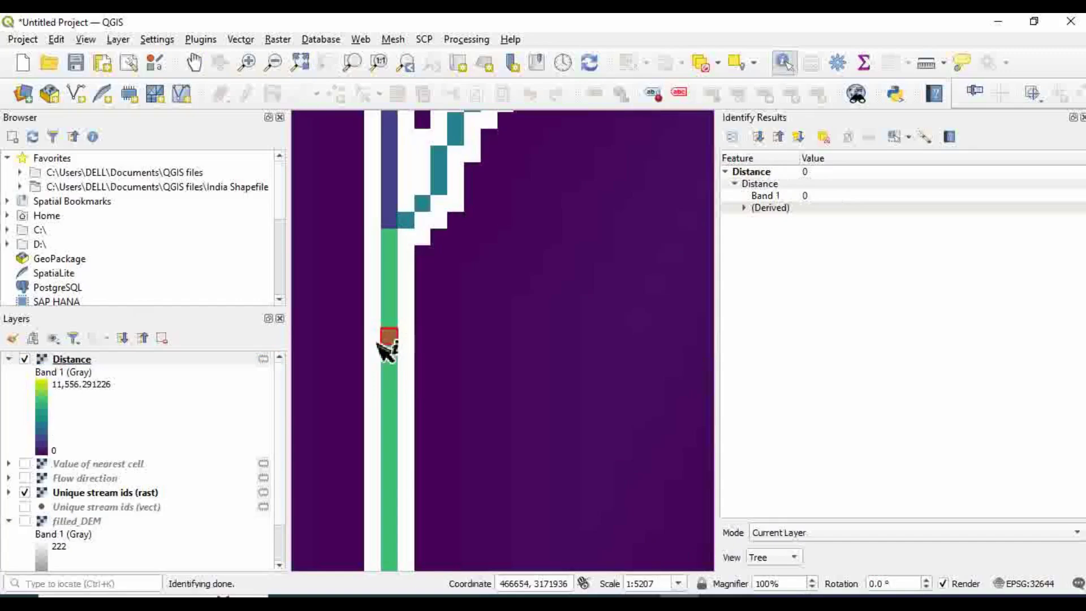
# - Query cells moving away from the stream, reading distances of about 28.6, 57.3 and 85.9
pyautogui.click(375, 340)
pyautogui.click(391, 340)
pyautogui.click(376, 338)
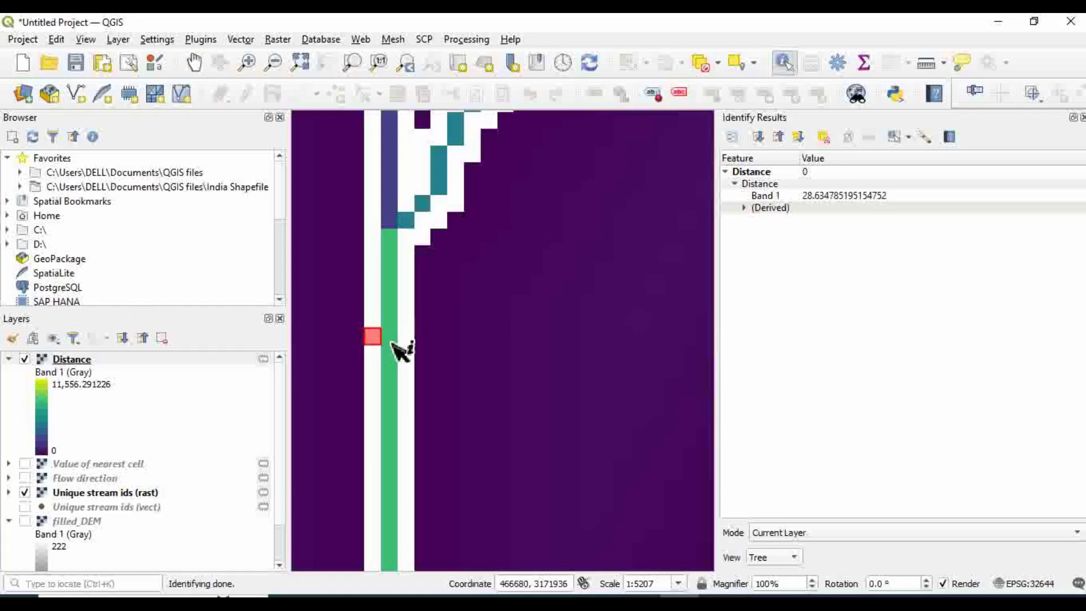
pyautogui.click(357, 338)
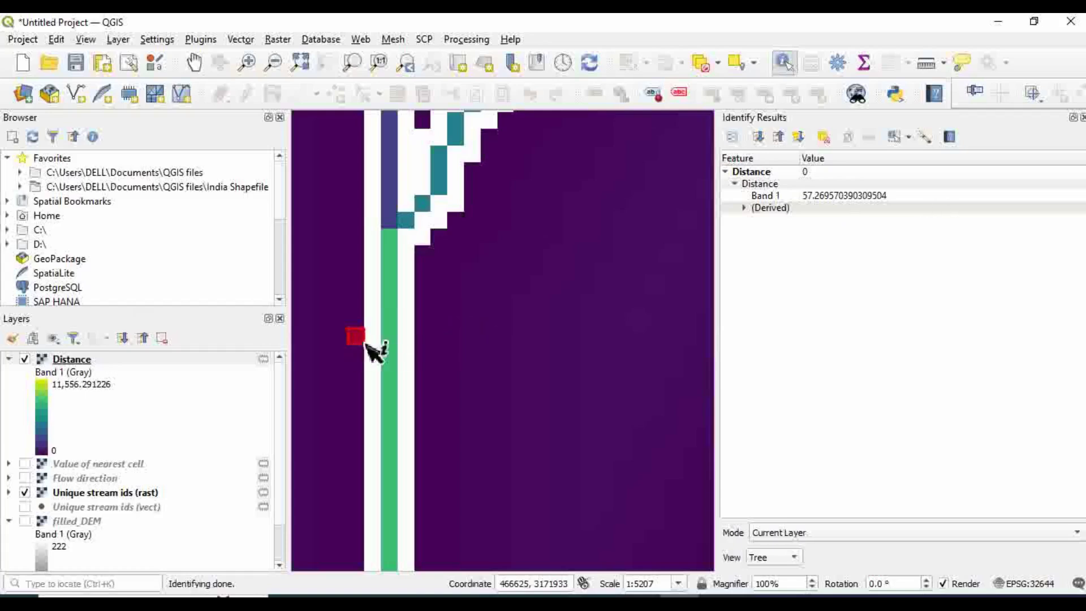
pyautogui.click(413, 337)
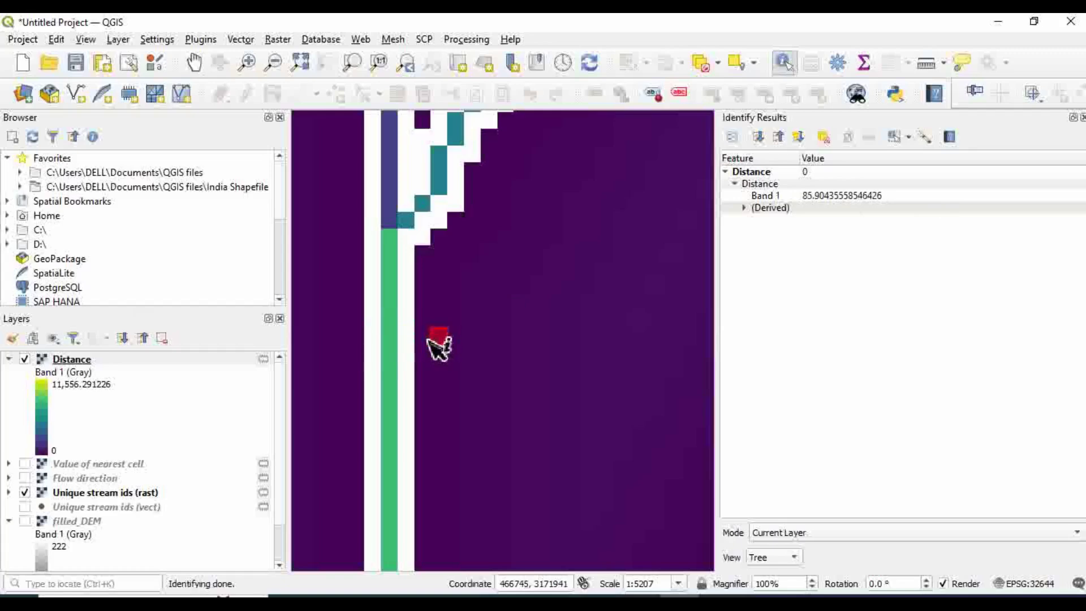
pyautogui.click(428, 340)
# - Zoom out and back in on the stream, then close the Identify Results panel
pyautogui.scroll(-4, 429, 339)
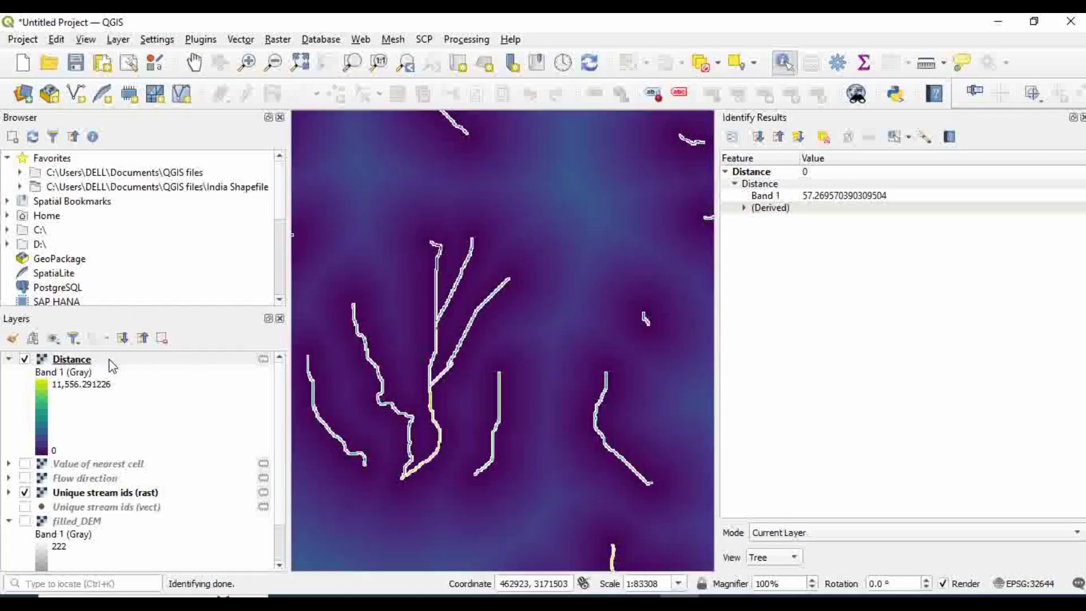
pyautogui.scroll(-1, 609, 226)
pyautogui.scroll(2, 551, 281)
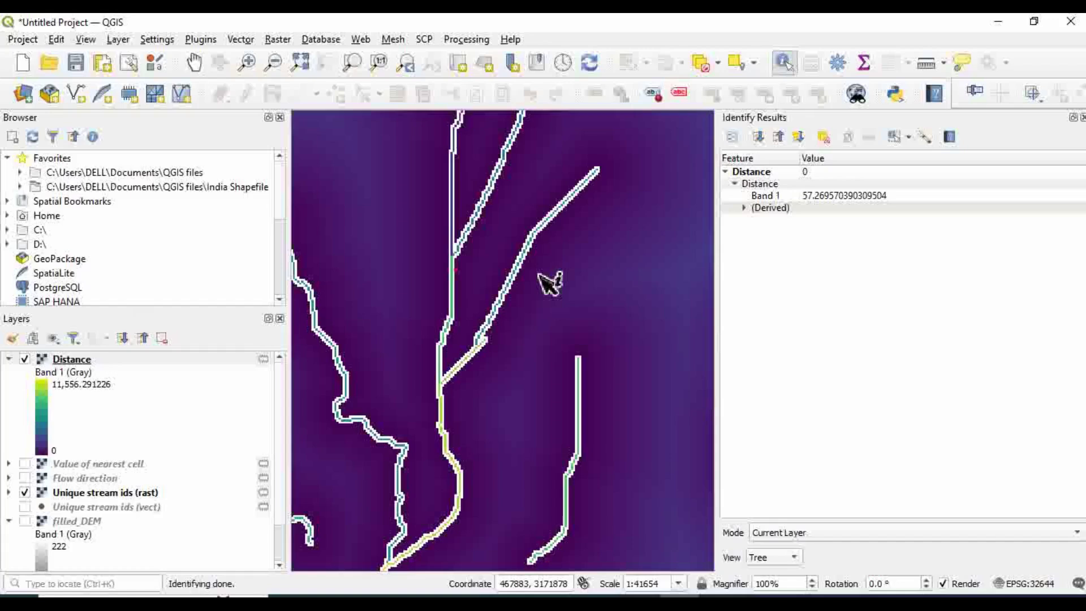
pyautogui.scroll(4, 451, 283)
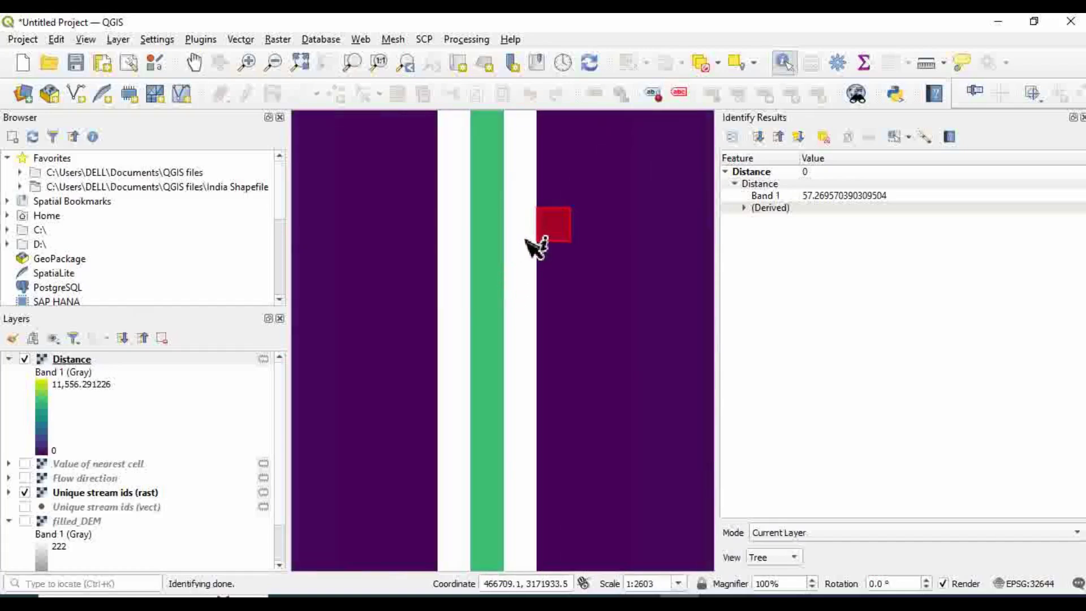
pyautogui.click(1081, 117)
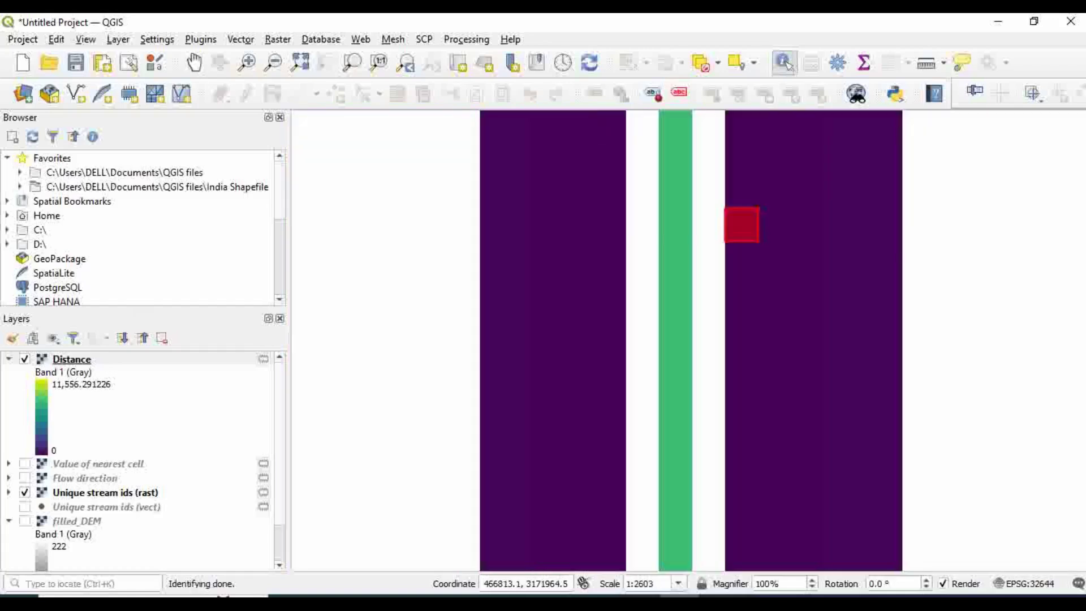